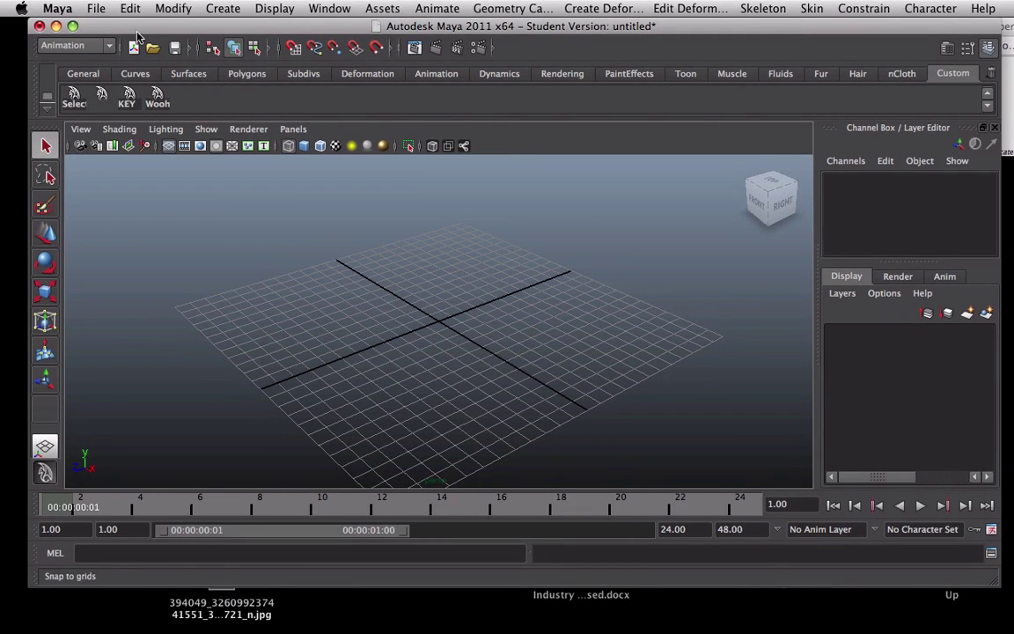
Create a polygon cylinder on the grid by dragging out its base and height.
left_click(212, 9)
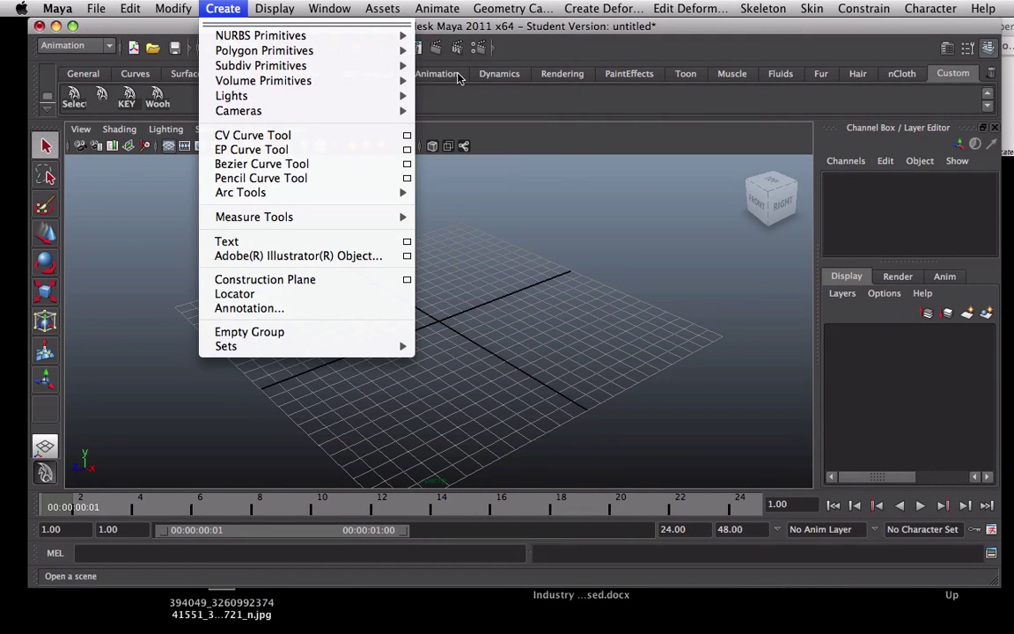
mouse_move(401, 37)
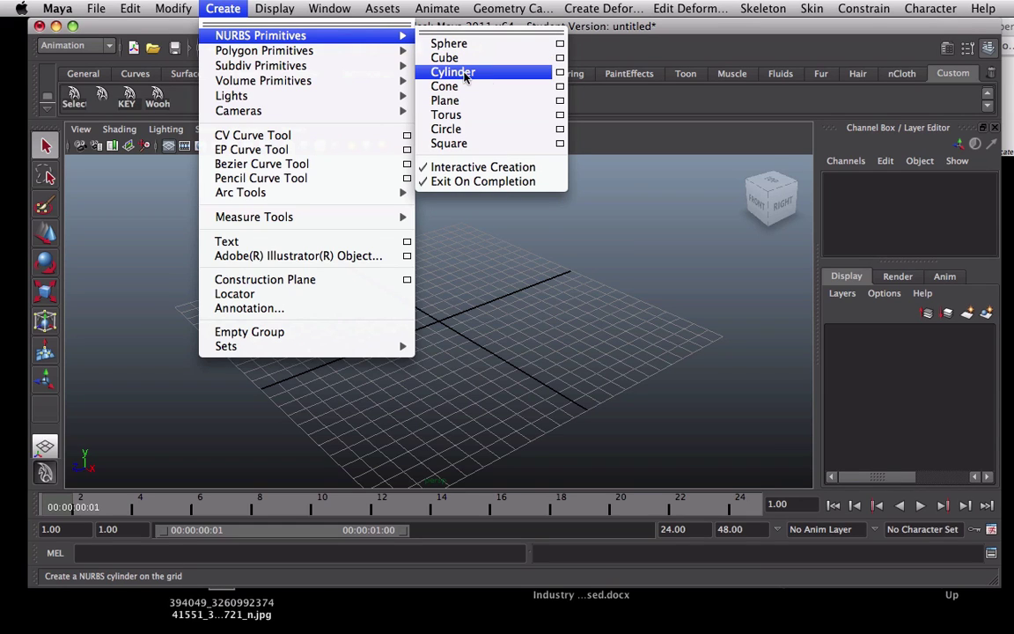
mouse_move(357, 51)
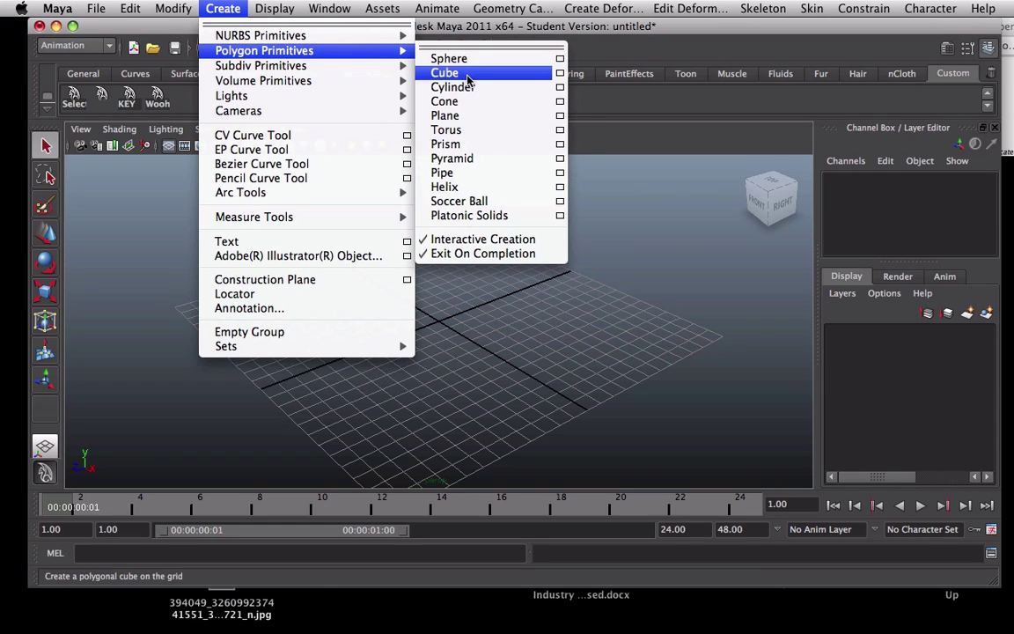
left_click(444, 87)
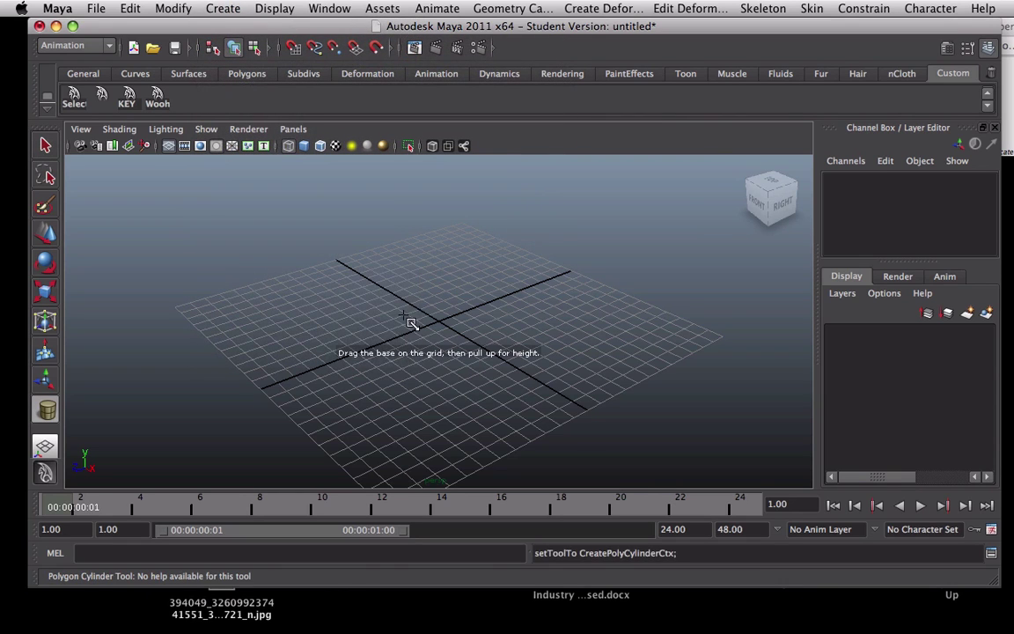
left_click_drag(405, 317, 457, 356)
left_click_drag(447, 302, 373, 37)
key("f")
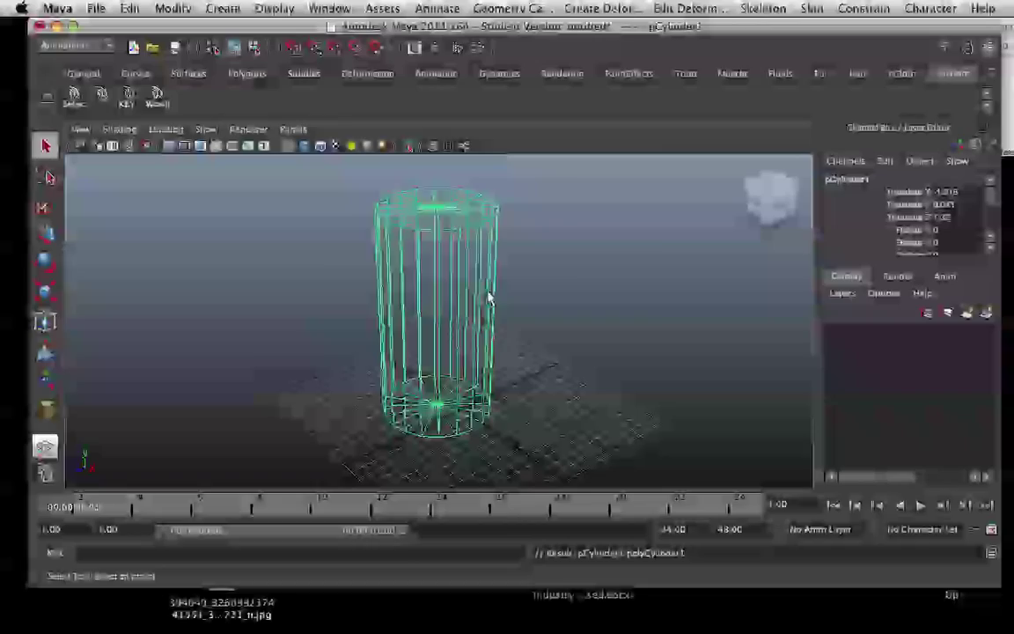
Rotate the cylinder about 90° on Z so it lies on its side.
key("e")
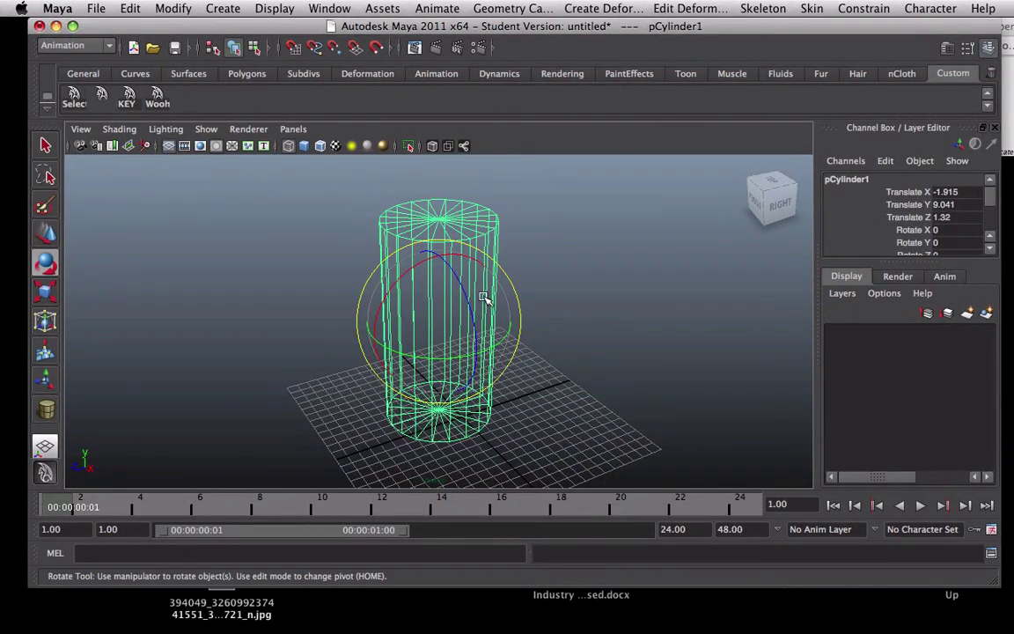
left_click_drag(476, 298, 415, 191)
left_click_drag(499, 266, 568, 264, "alt")
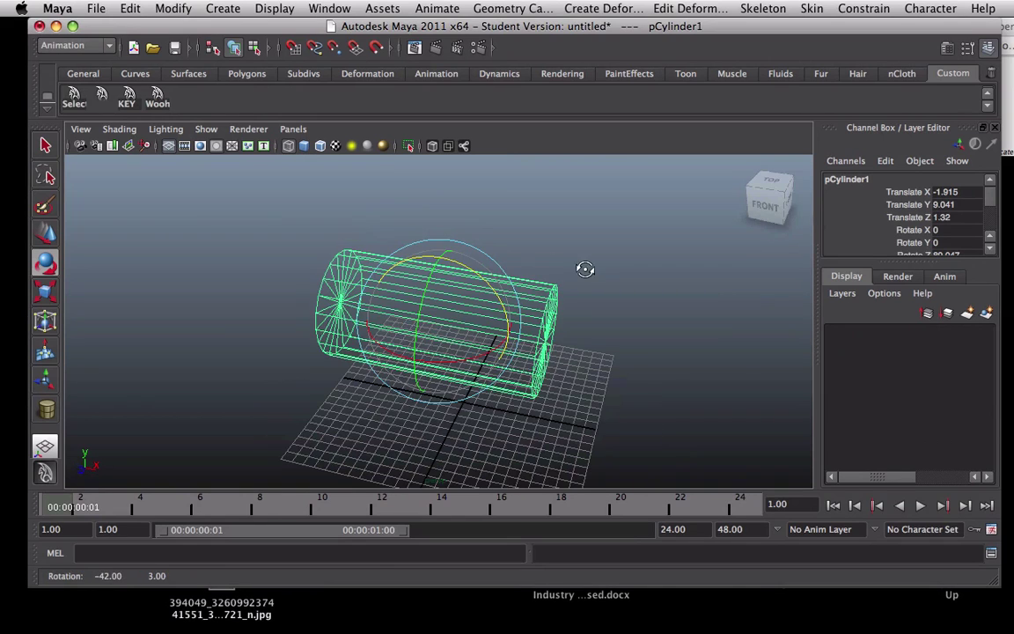
left_click(567, 284)
left_click(556, 303)
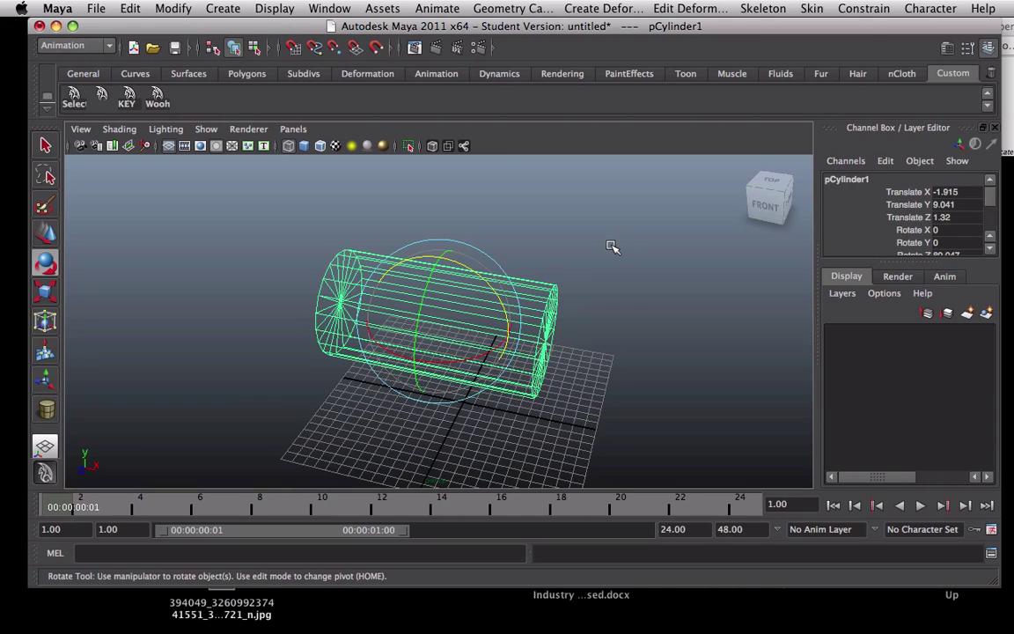
Stretch the cylinder lengthwise and lower its polyCylinder1 Radius to 4.497.
key("r")
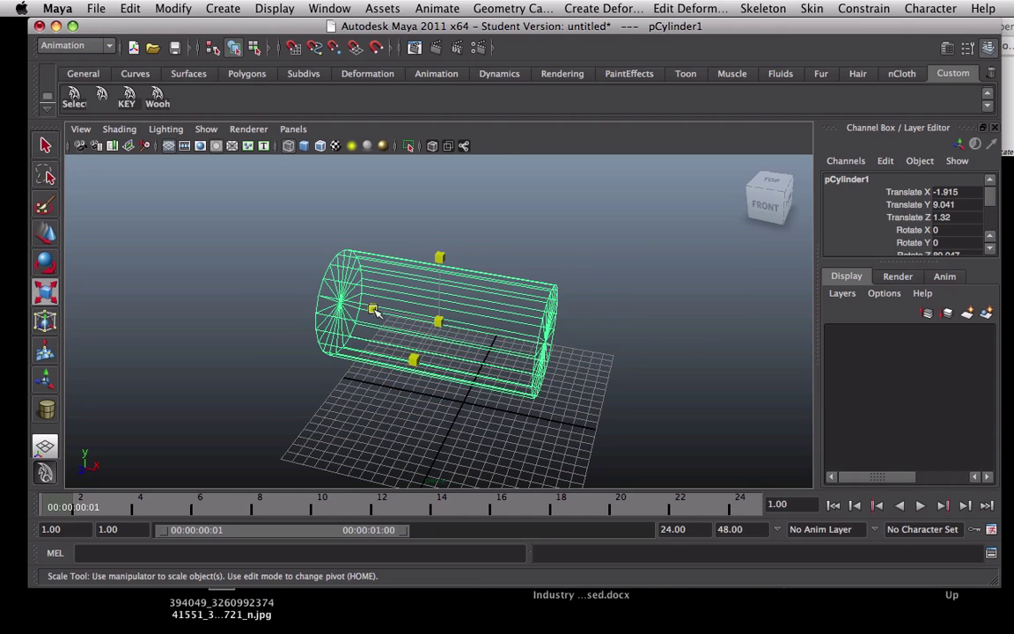
left_click_drag(373, 310, 312, 299)
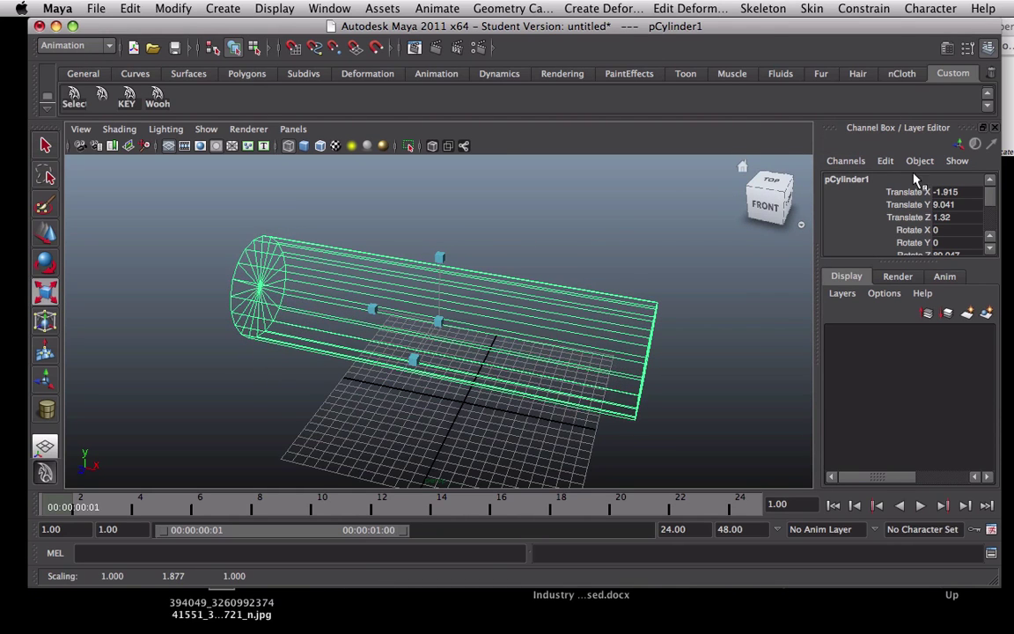
left_click(947, 46)
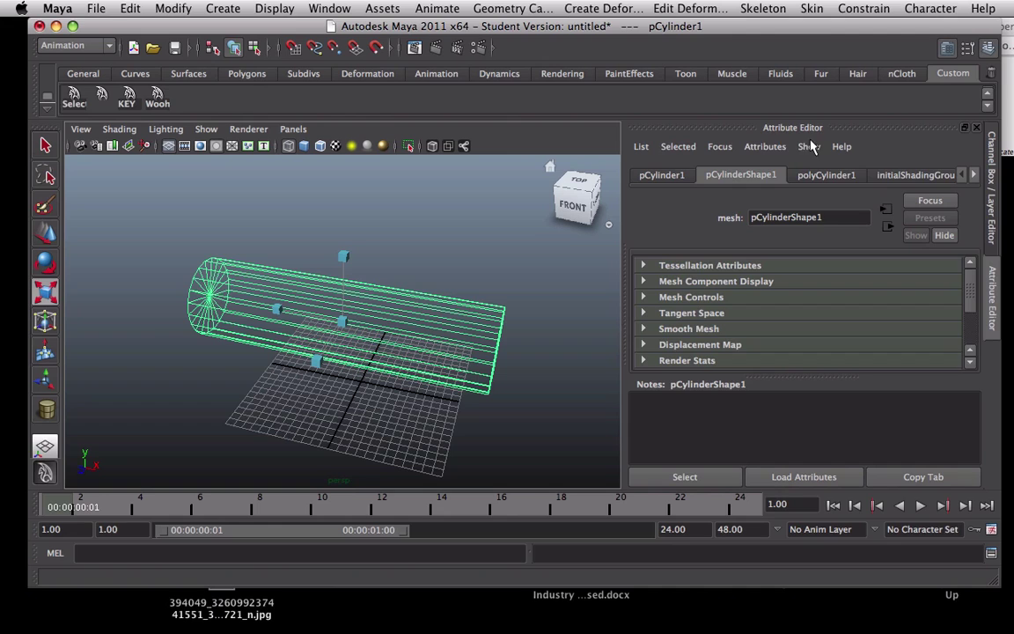
left_click(832, 176)
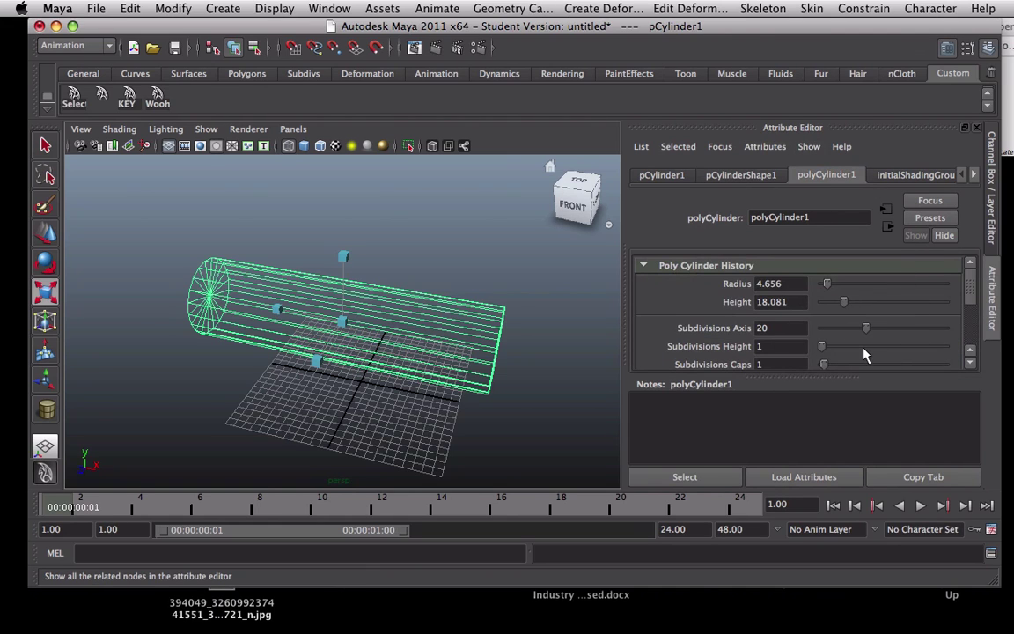
scroll(862, 355, "down", 1)
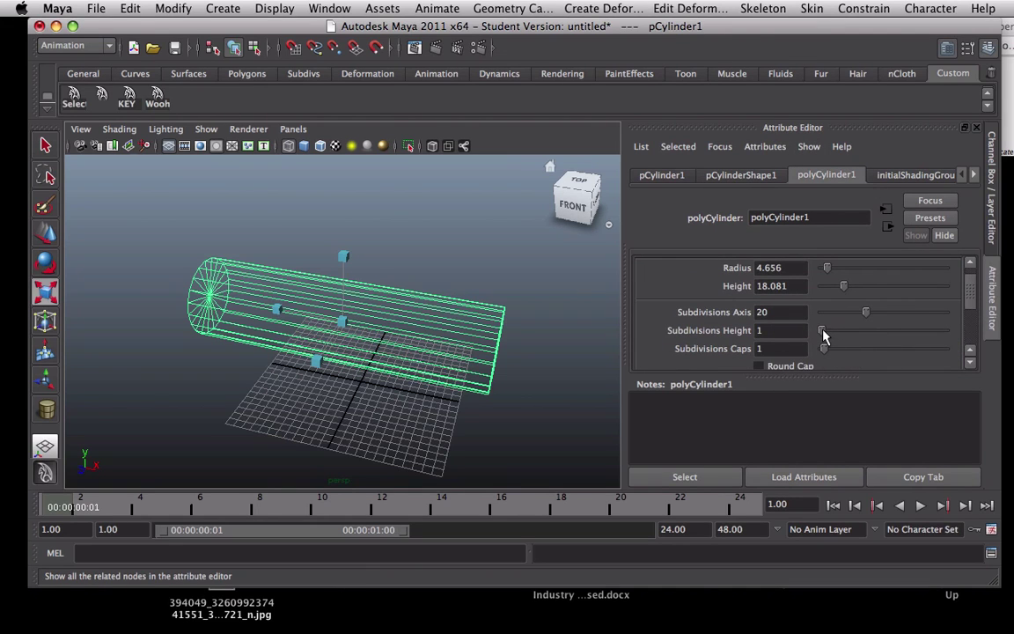
scroll(859, 298, "down", 5)
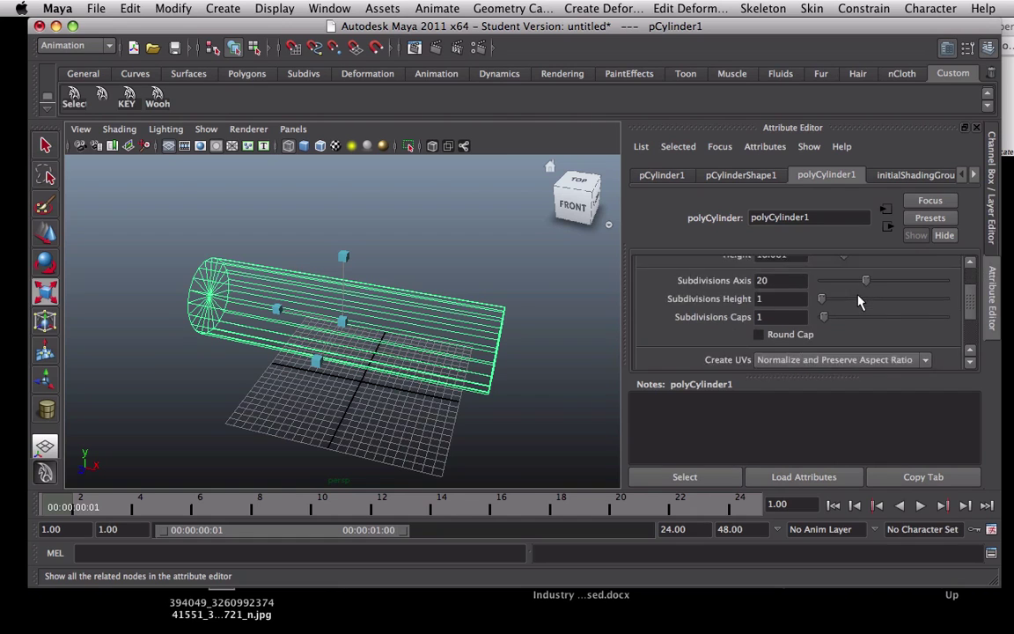
scroll(860, 304, "up", 6)
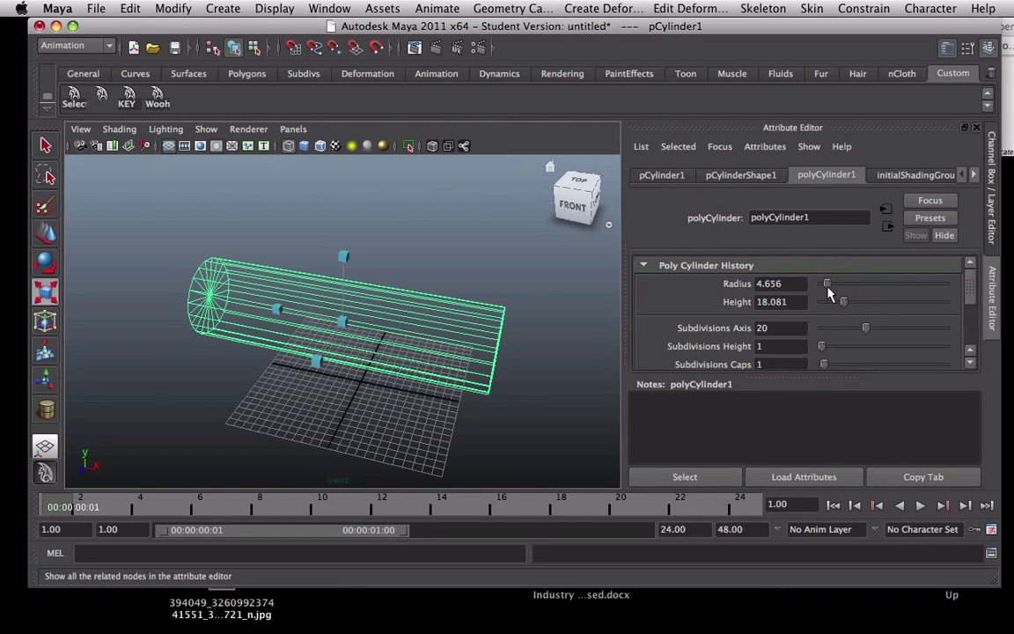
left_click_drag(828, 293, 828, 292)
Set Subdivisions Height to 9 and display the cylinder smooth-shaded.
scroll(891, 333, "down", 1)
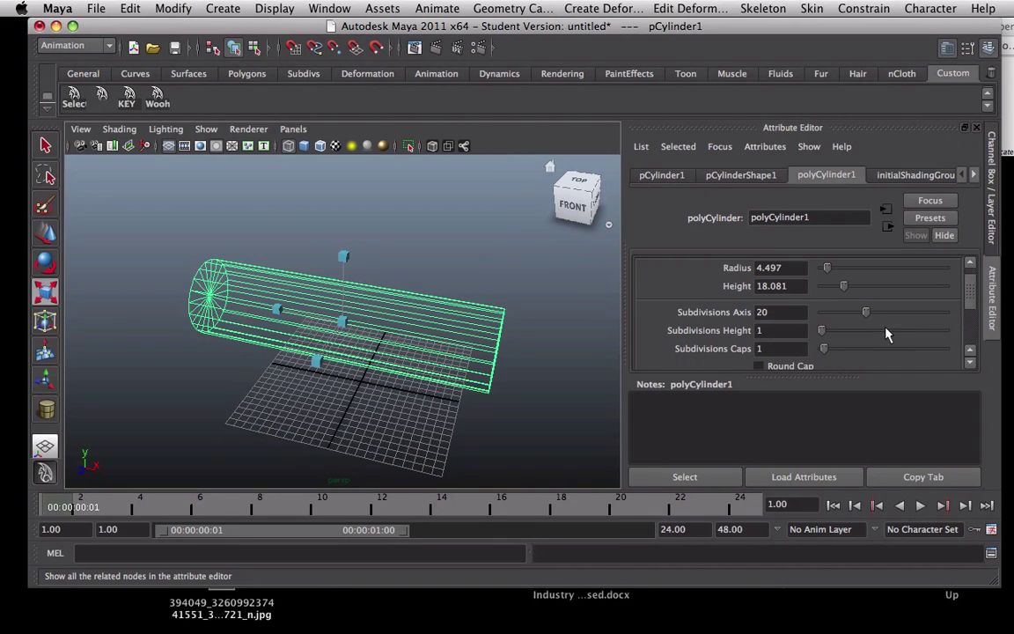
mouse_move(823, 334)
left_mouse_down()
mouse_move(856, 333)
mouse_move(842, 334)
left_mouse_up()
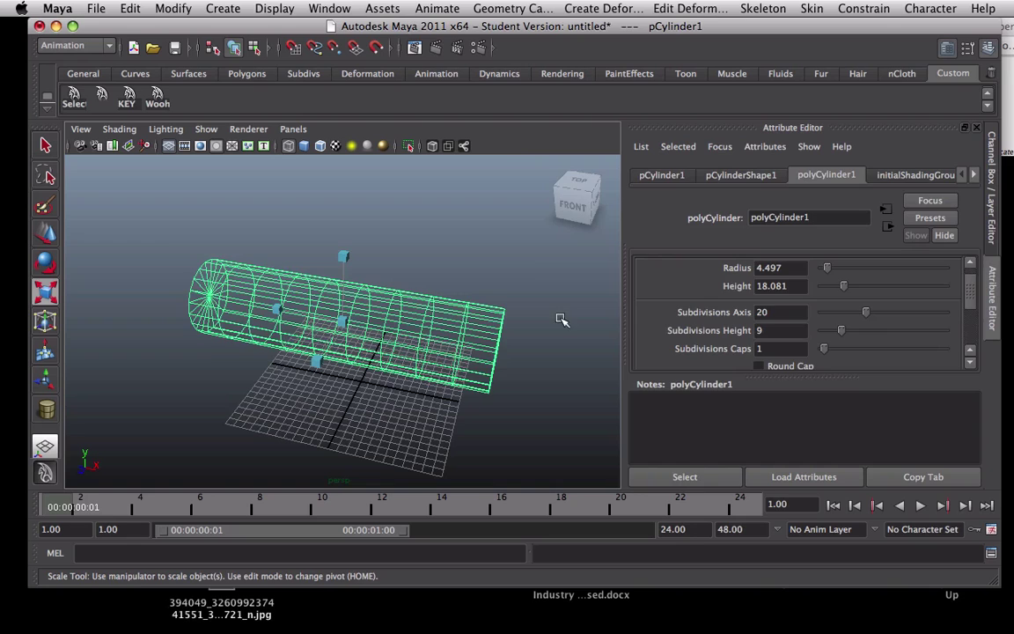
left_click(532, 281)
left_click(421, 314)
key("5")
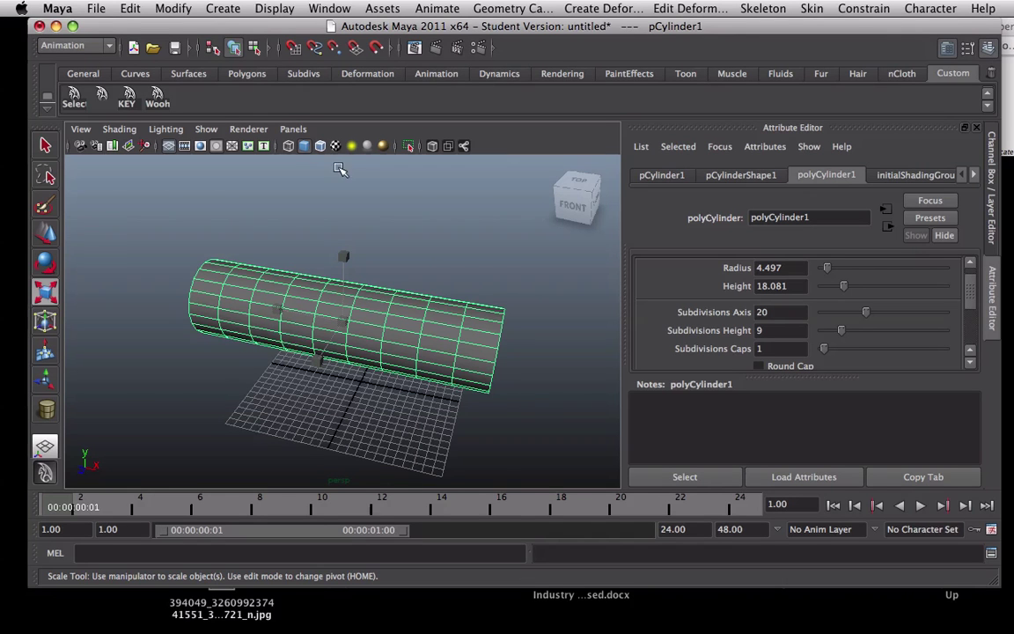
Switch the shelf to the Animation tab.
left_click(431, 74)
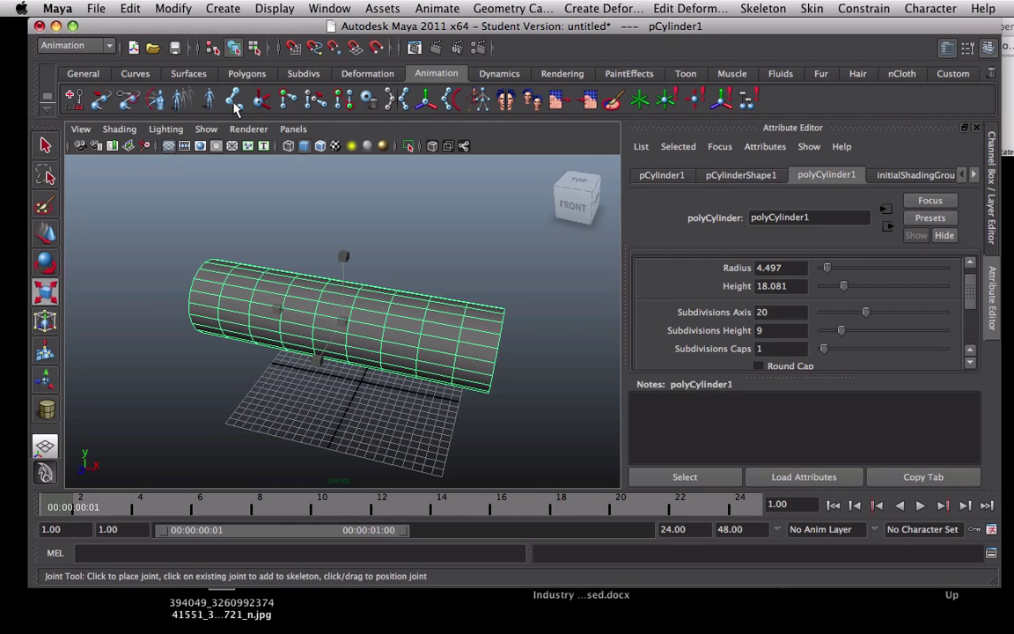
In the front view, place joint1, joint2 and joint3 from the cylinder's left end to its right end.
left_click_drag(381, 215, 447, 205, "alt")
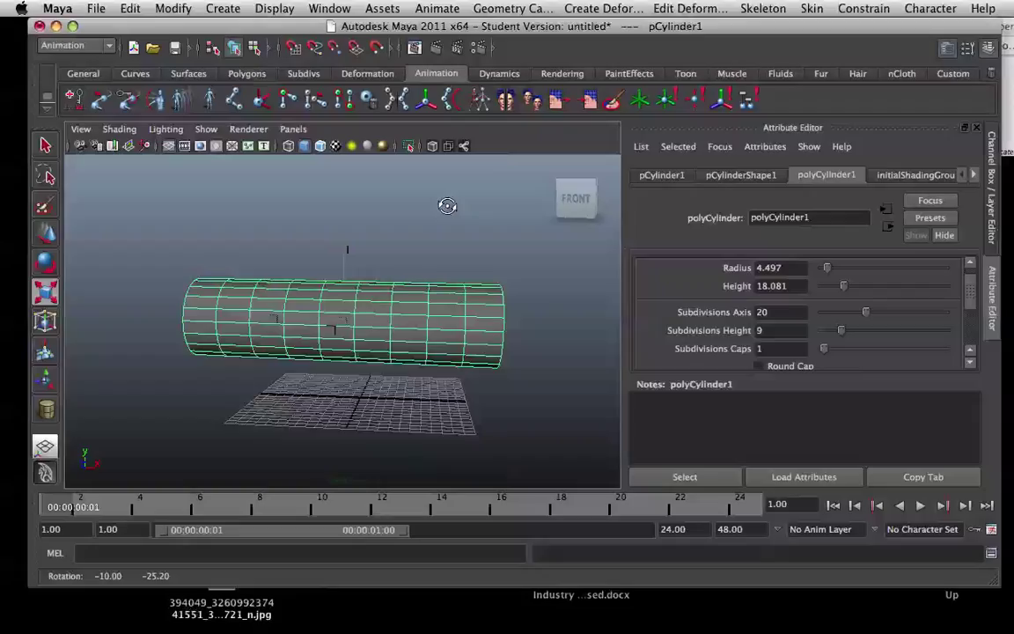
key("space")
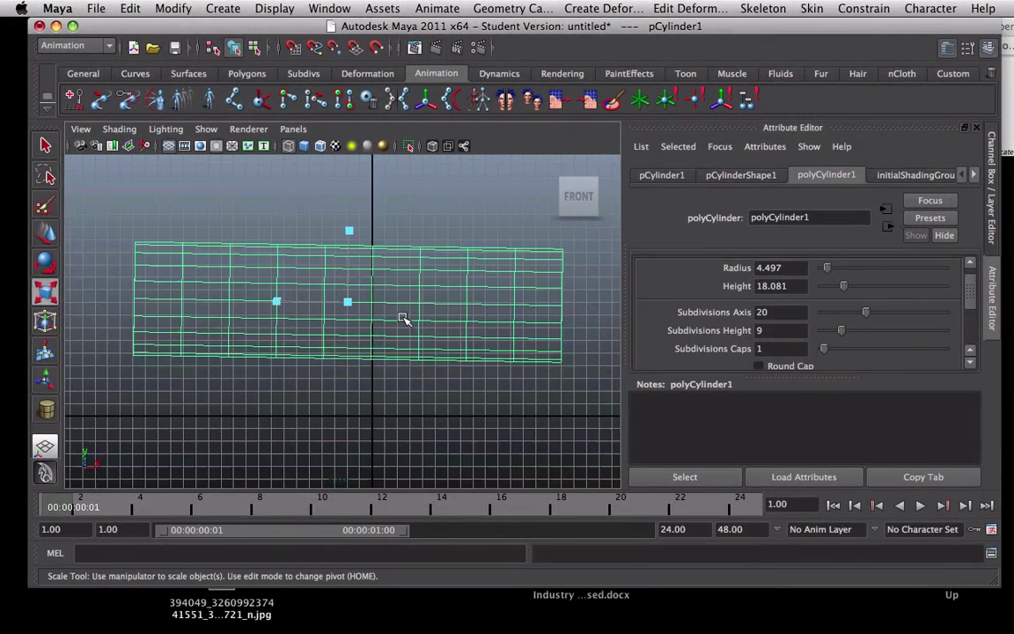
left_click(234, 101)
left_click(159, 310)
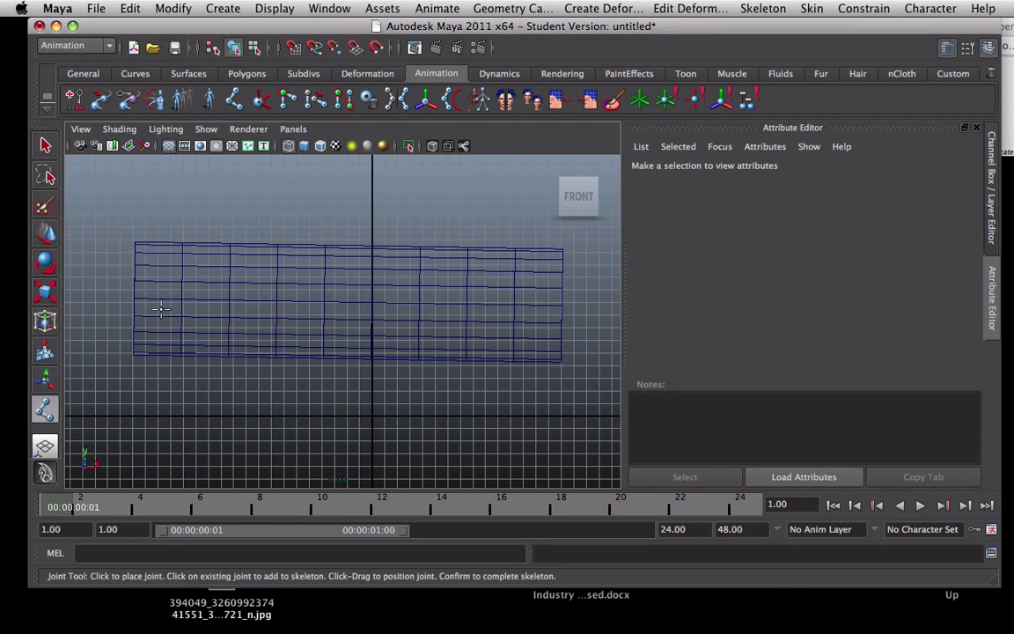
left_click_drag(309, 276, 363, 264)
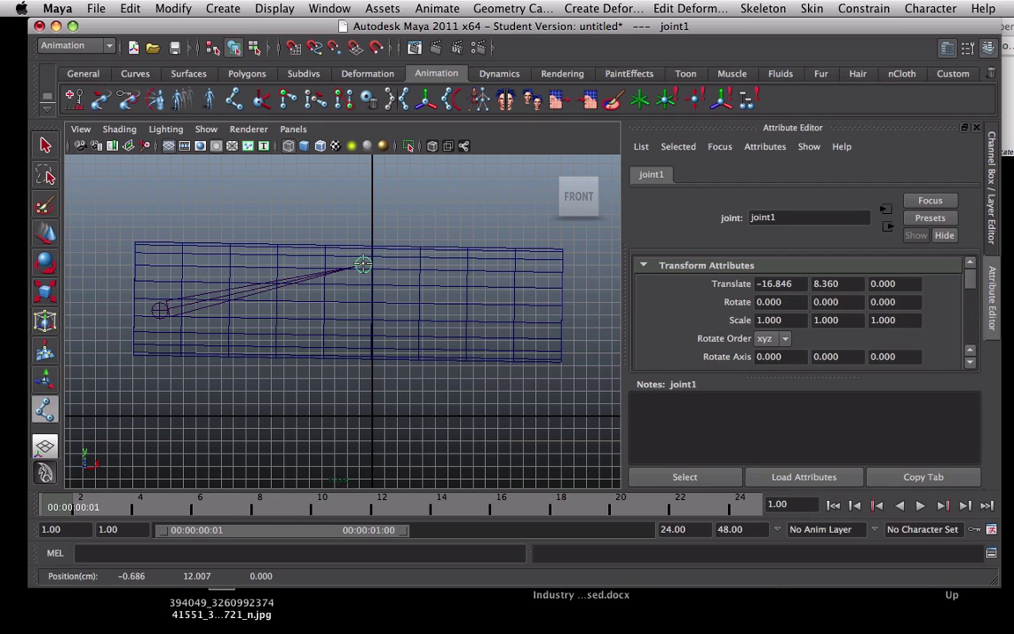
left_click_drag(363, 264, 353, 290)
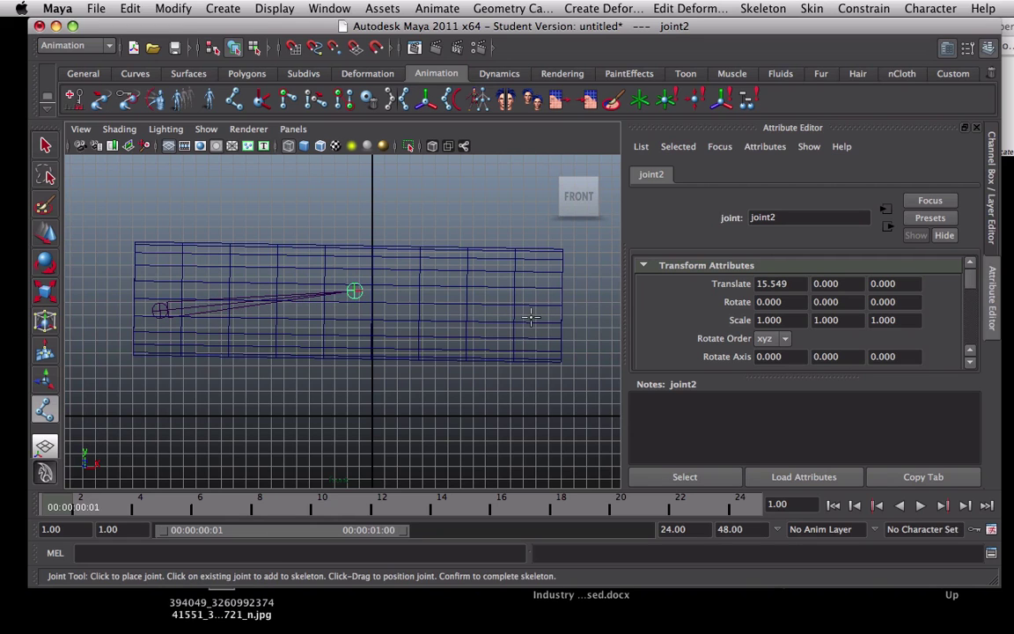
left_click_drag(533, 317, 541, 319)
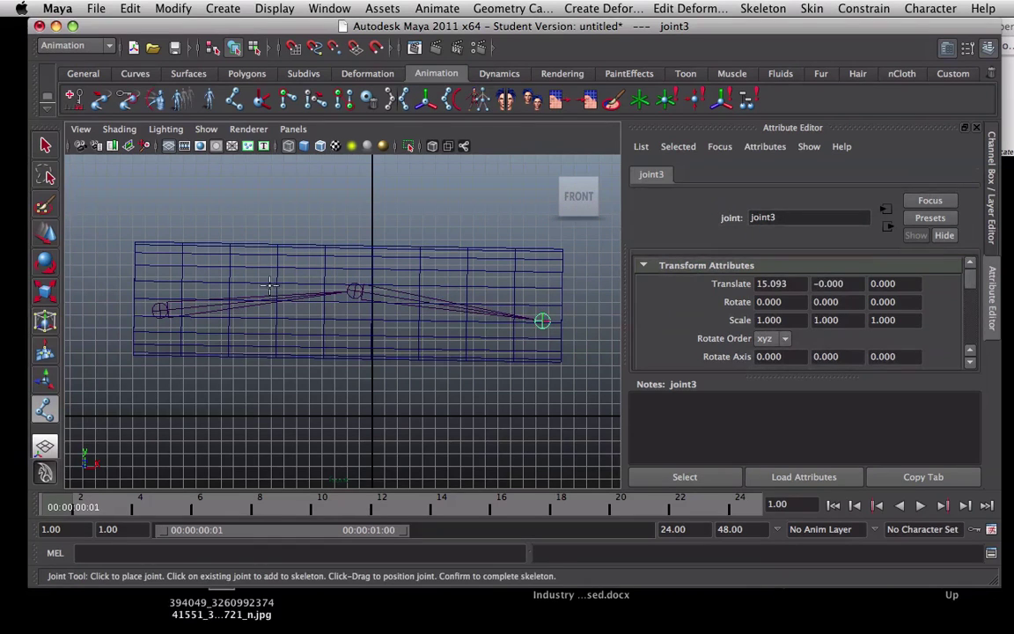
left_click(48, 151)
left_click(262, 296)
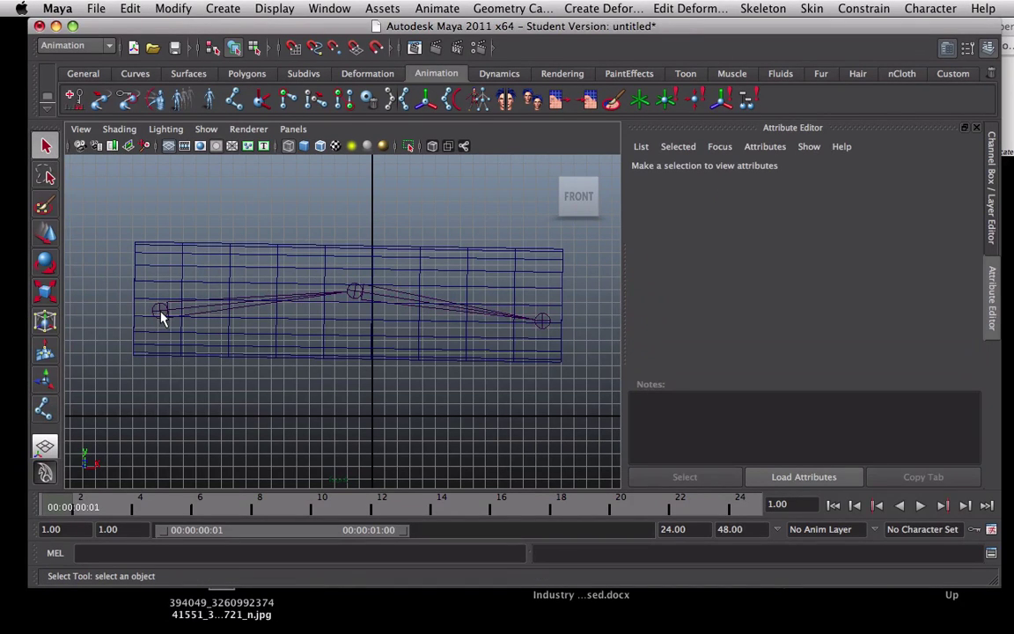
Raise joint3 slightly so the chain bends at the middle joint.
left_click(160, 312)
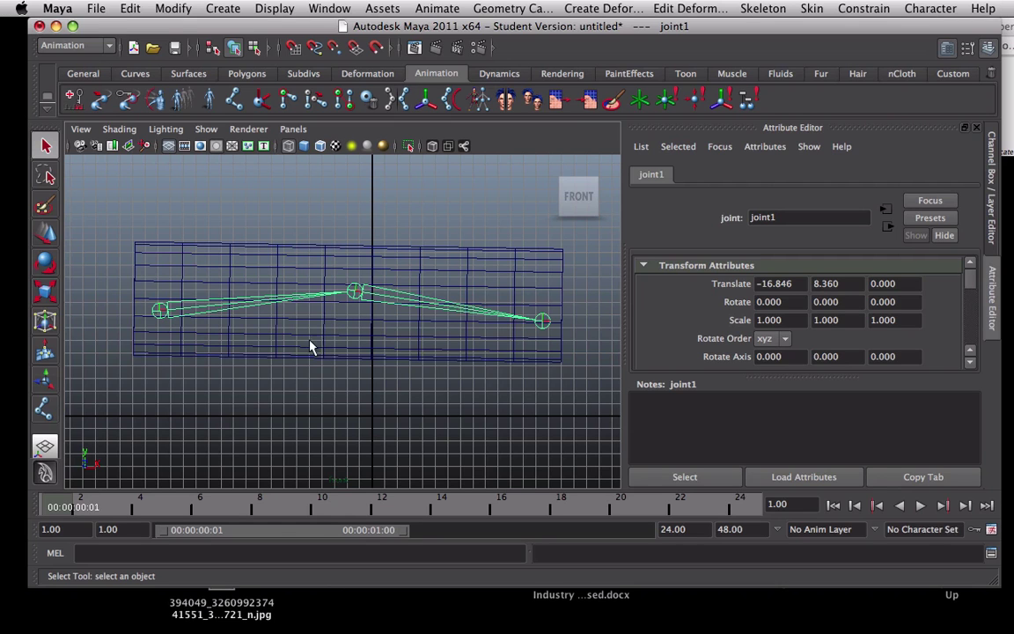
left_click(360, 240)
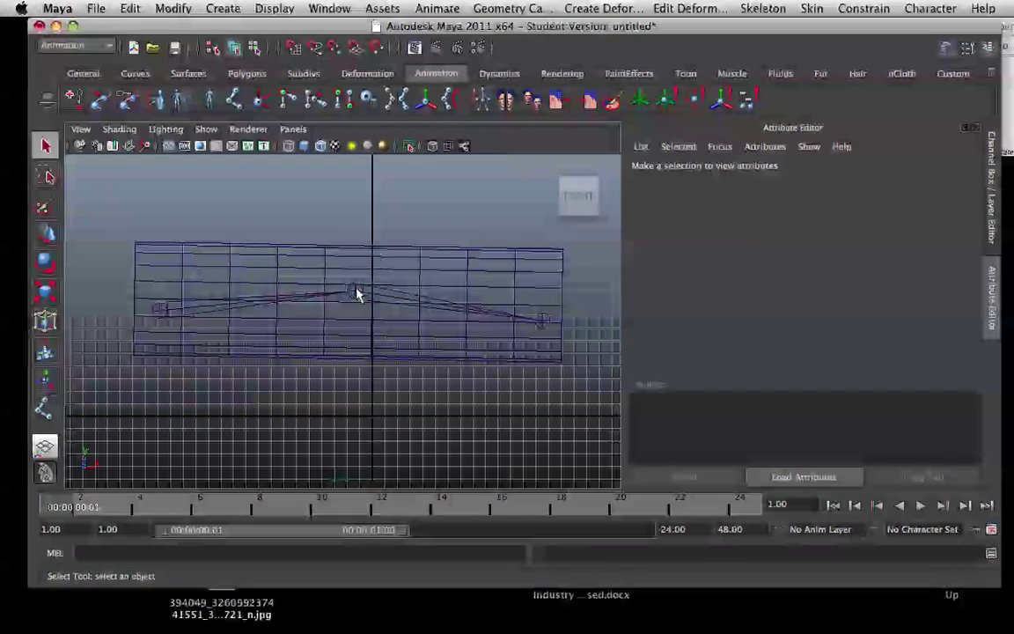
left_click(356, 292)
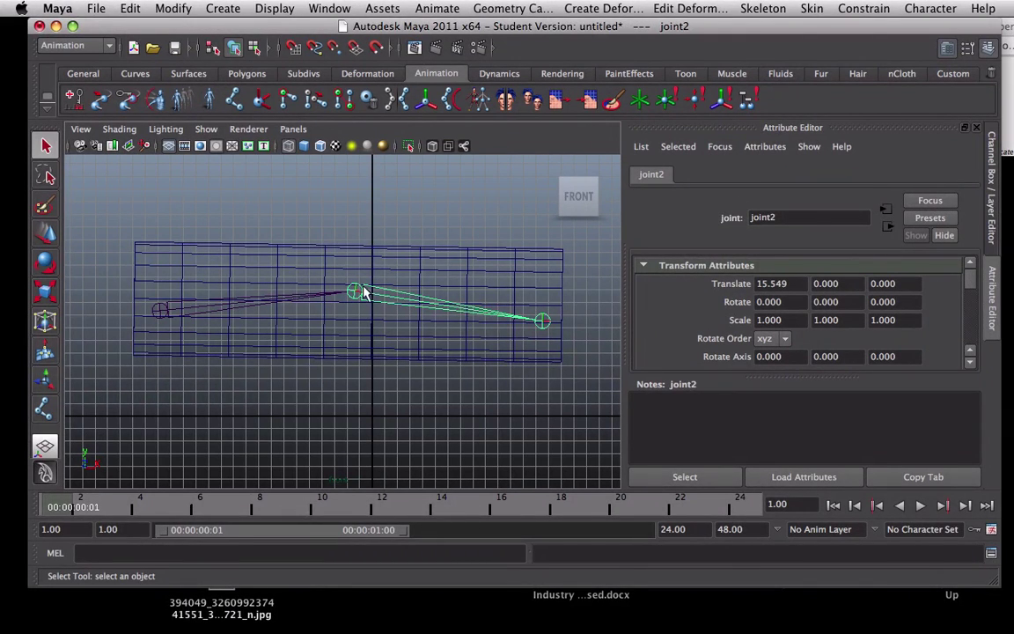
left_click(542, 324)
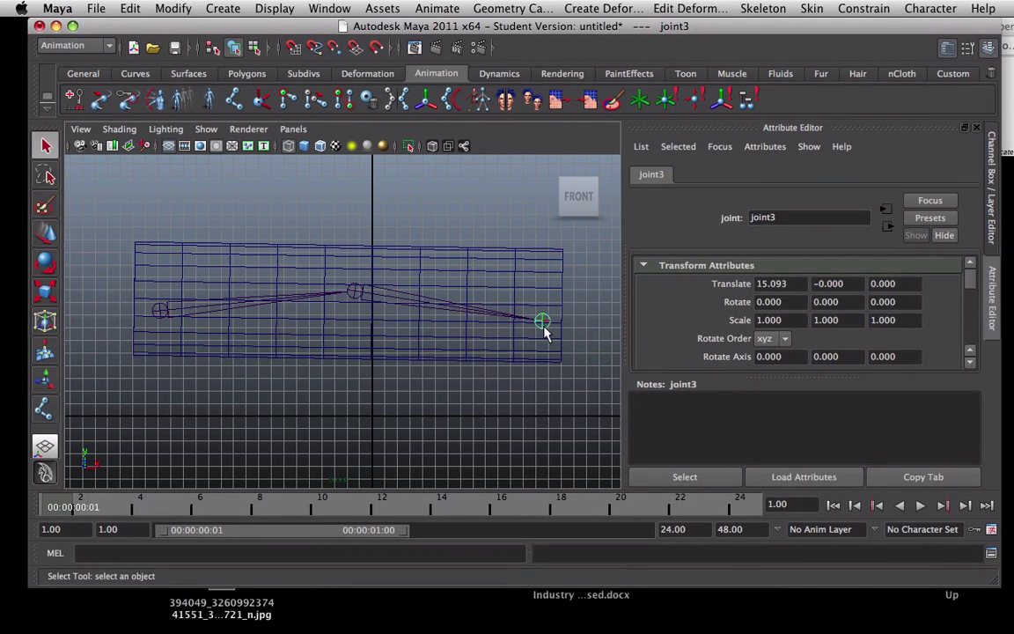
key("w")
left_click_drag(541, 275, 521, 259)
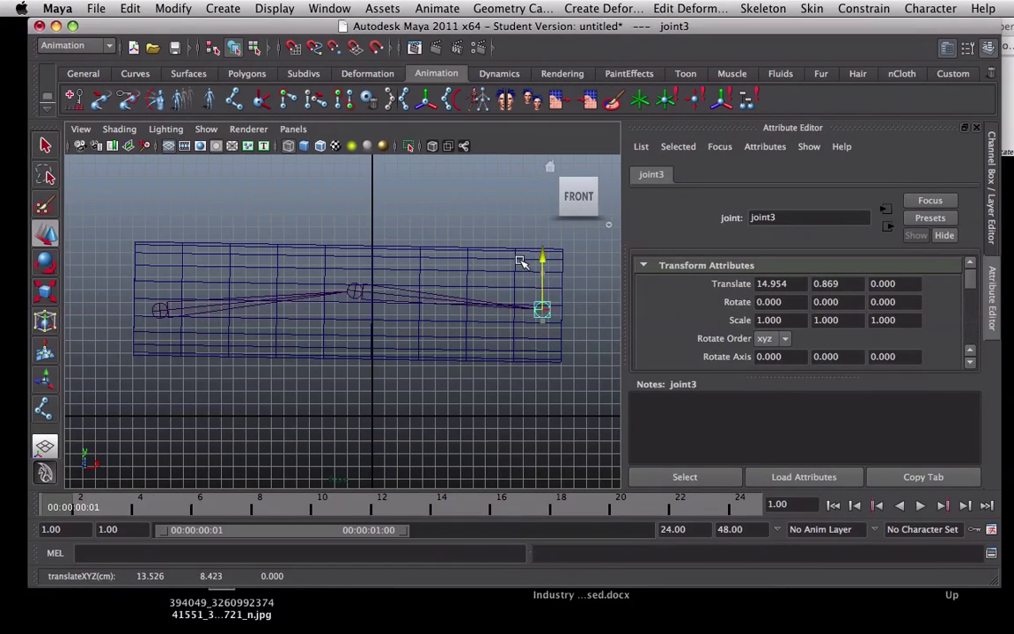
Select joint1 together with the cylinder.
left_click(510, 221)
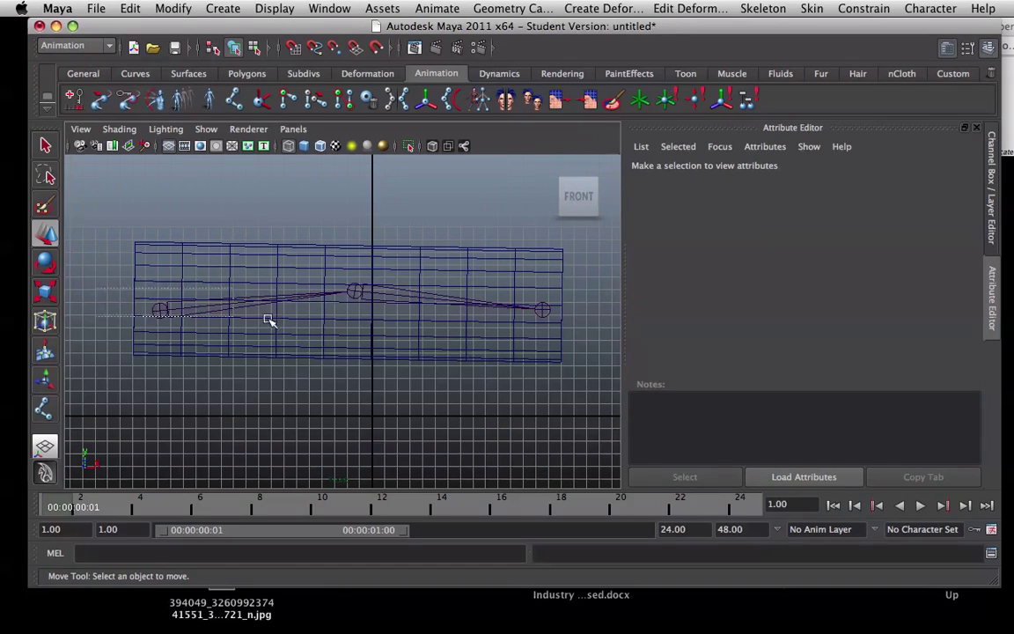
left_click(346, 283)
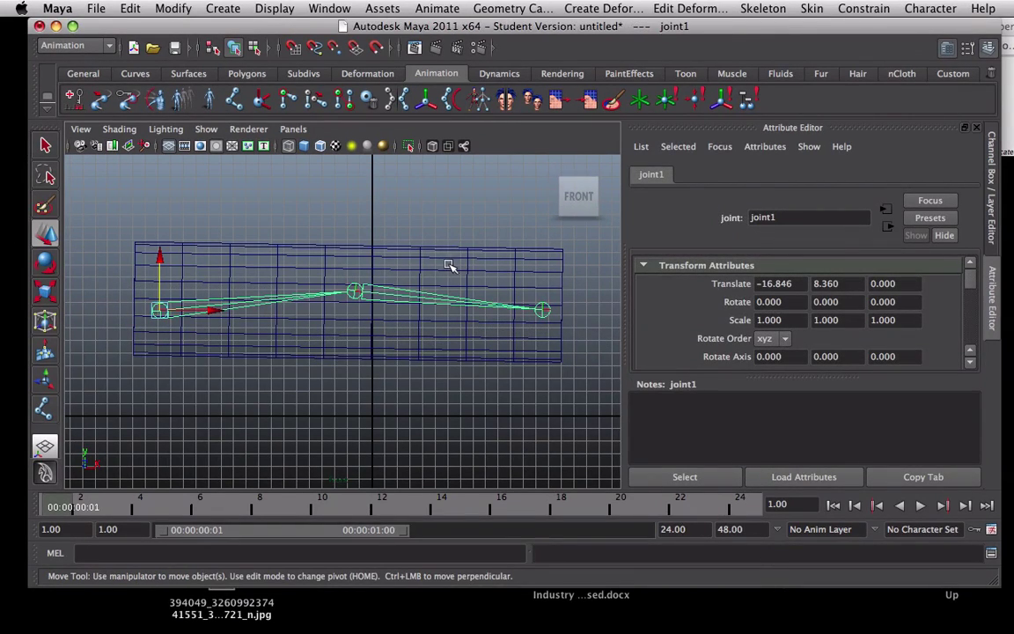
left_click(480, 252)
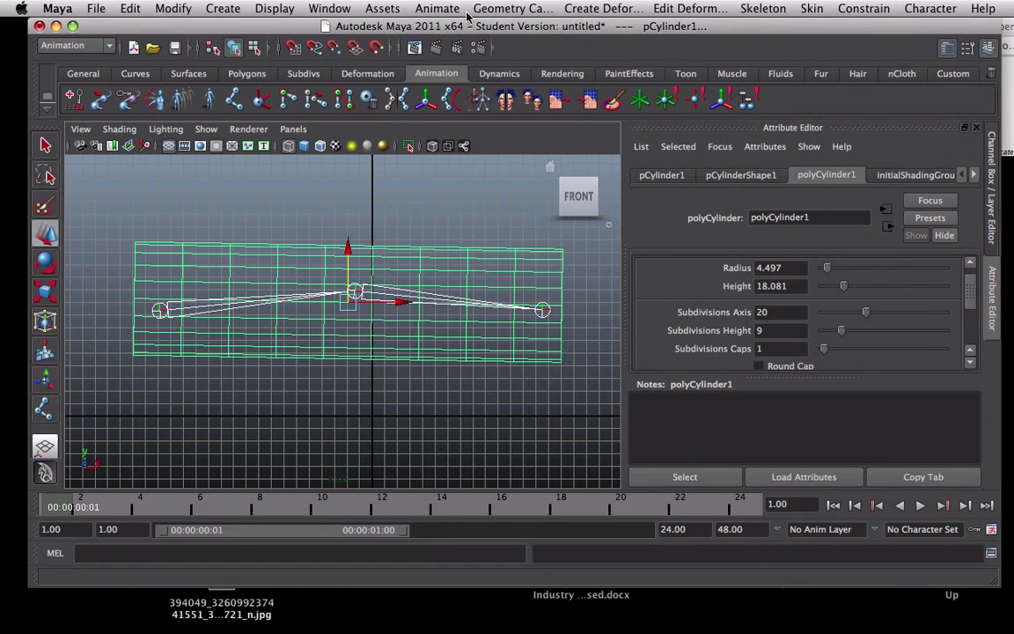
Apply Skin > Bind Skin > Smooth Bind to the selected joint chain and cylinder.
left_click(434, 9)
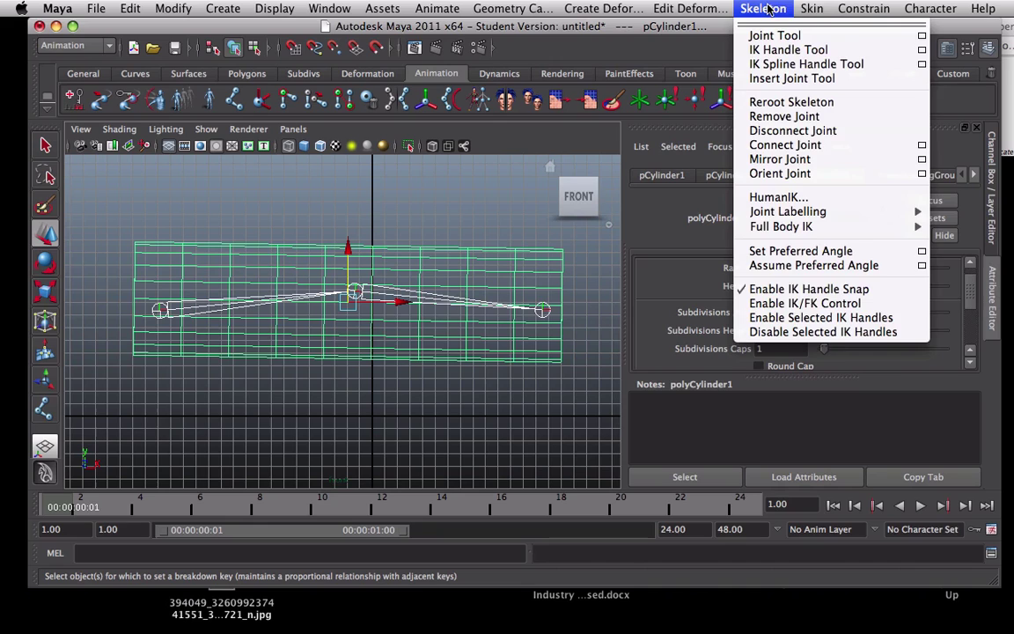
mouse_move(801, 9)
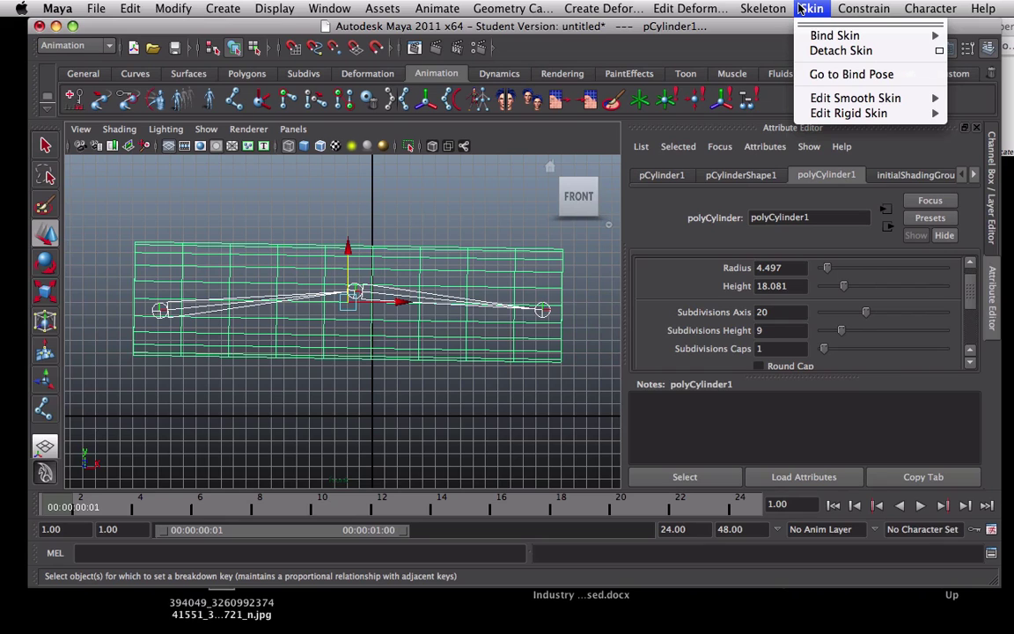
mouse_move(845, 35)
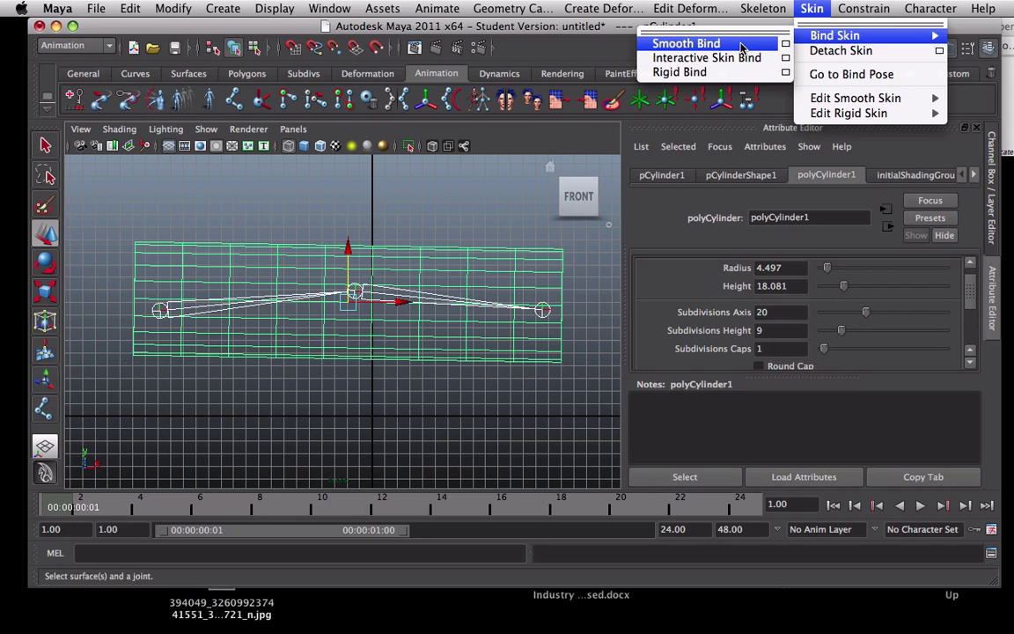
mouse_move(762, 10)
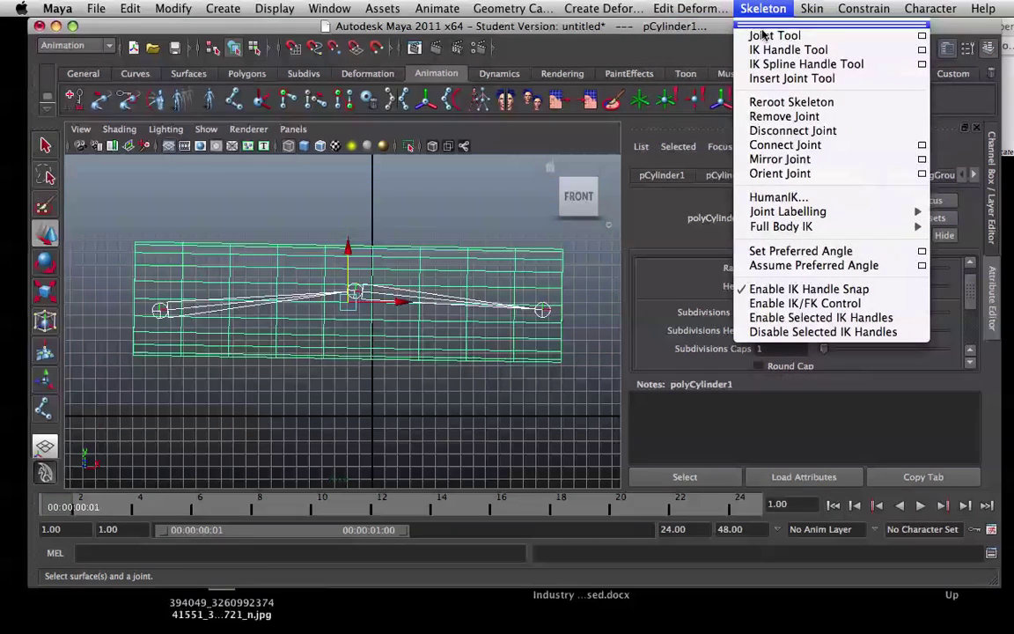
mouse_move(814, 36)
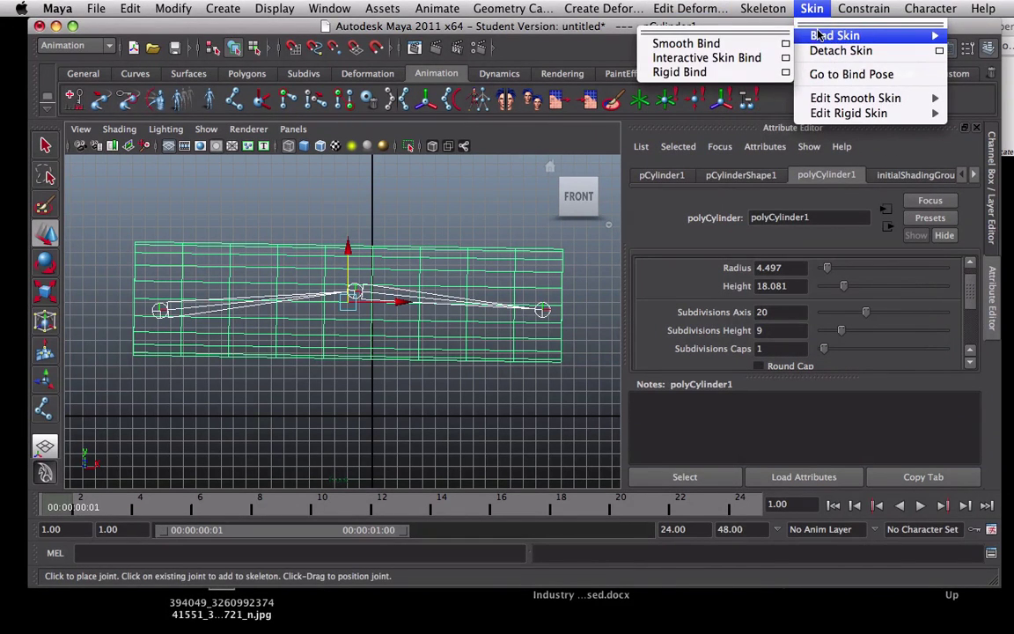
left_click(767, 46)
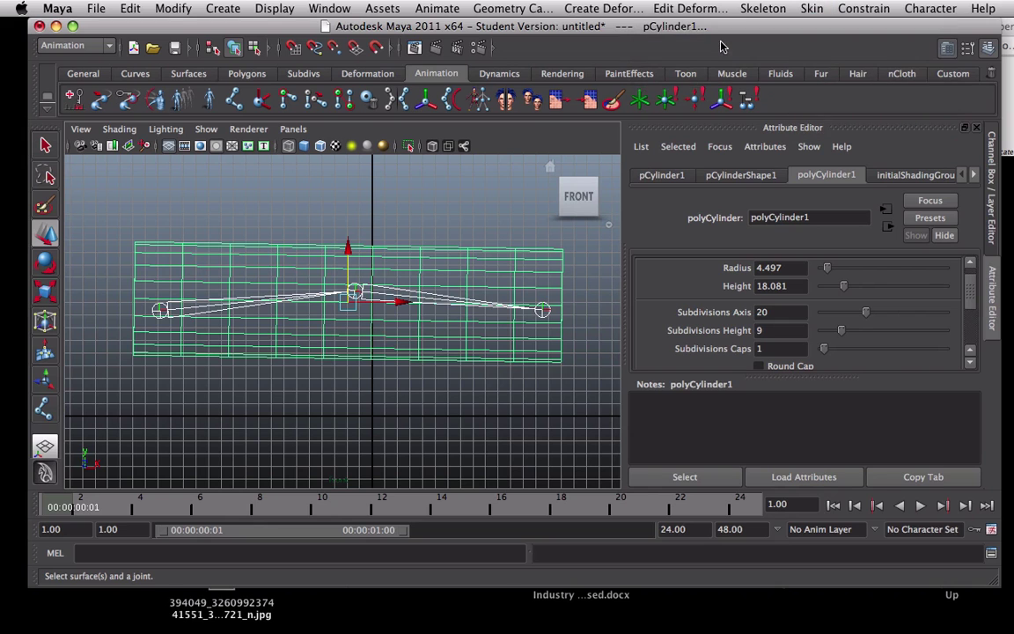
Move joint1, then joint3 to Translate 14.187, 0.491, checking the cylinder follows.
left_click(245, 301)
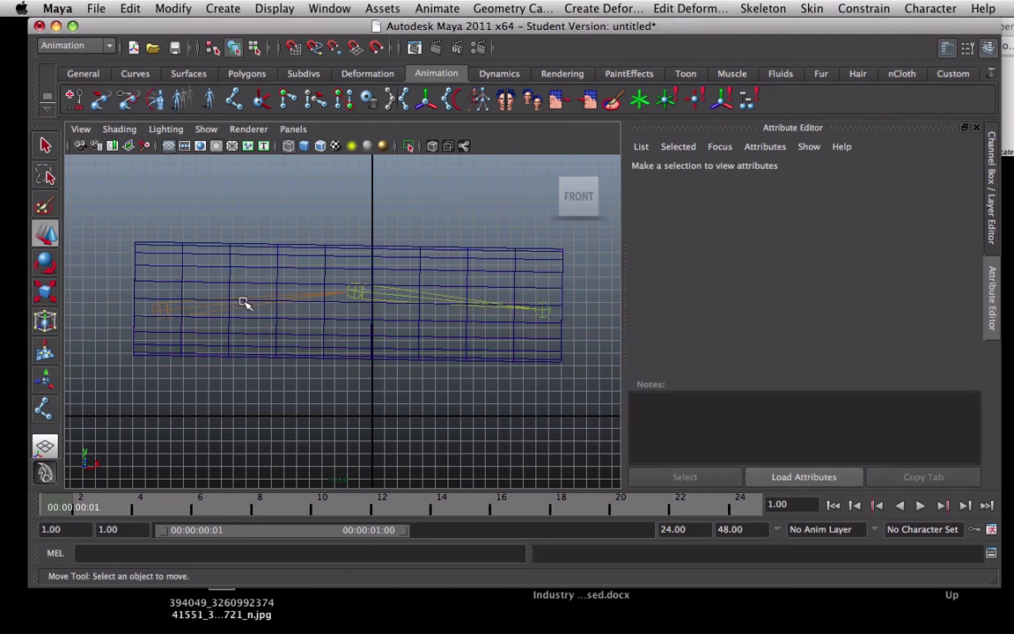
left_click(167, 310)
mouse_move(162, 264)
left_mouse_down()
mouse_move(163, 294)
mouse_move(167, 282)
left_mouse_up()
left_click(429, 310)
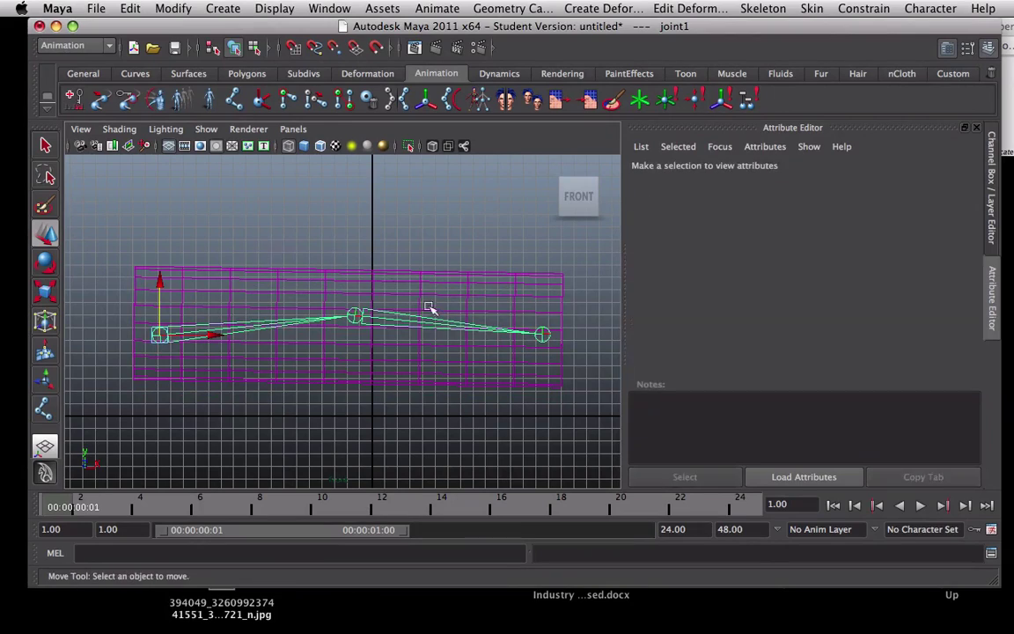
left_click(544, 335)
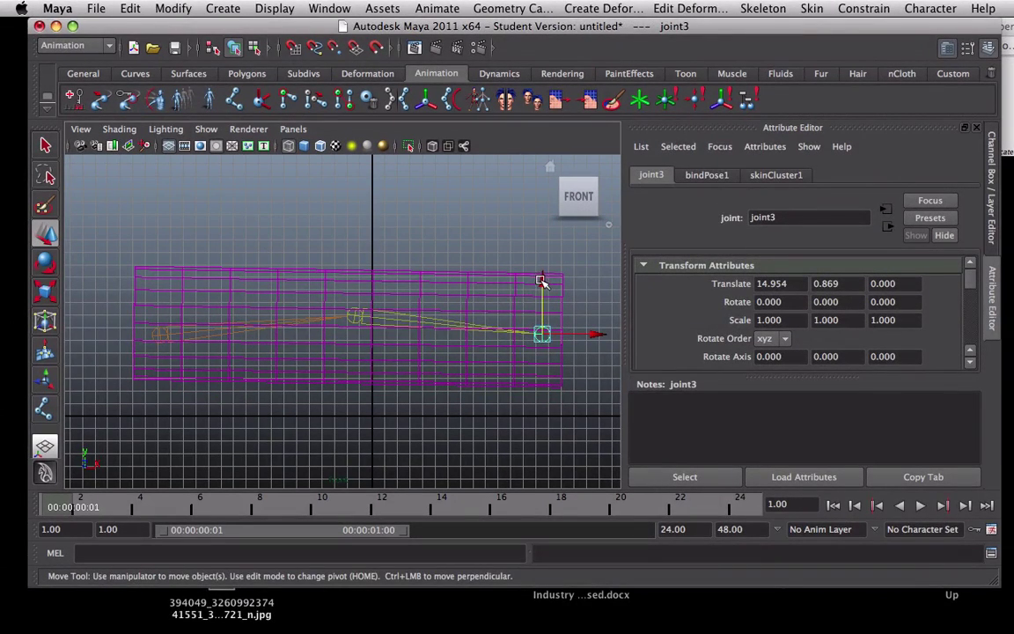
left_click_drag(543, 282, 507, 283)
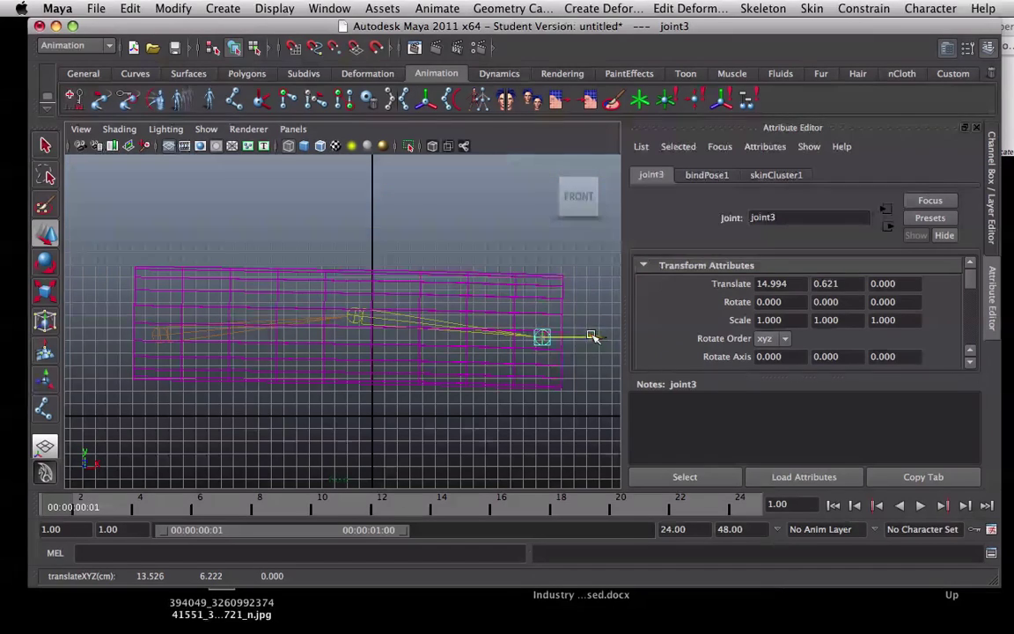
left_click_drag(595, 337, 584, 373)
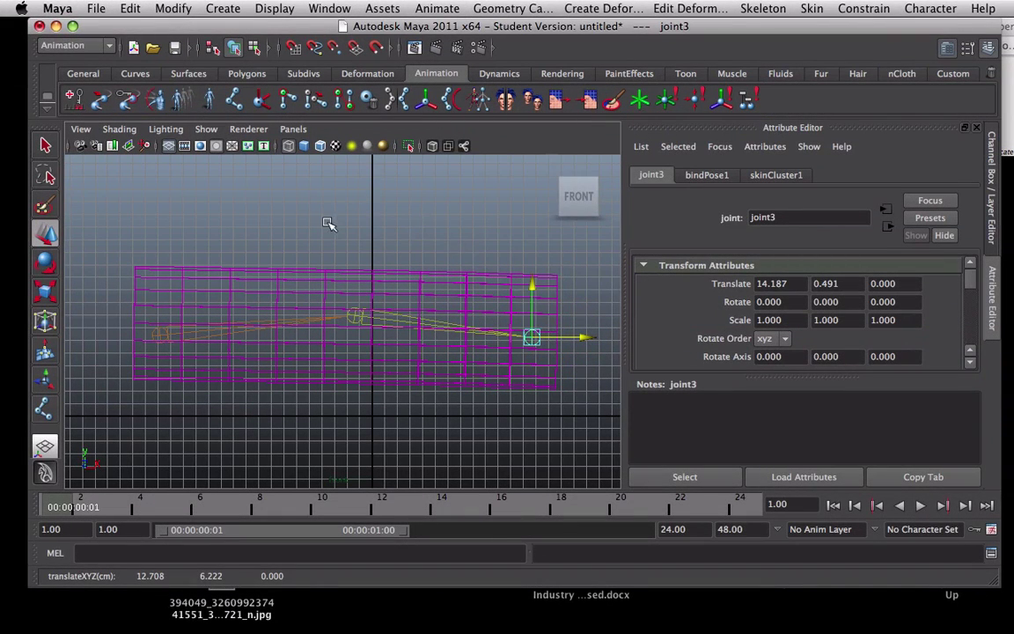
Create an IK handle running from joint1 to joint3.
left_click(257, 100)
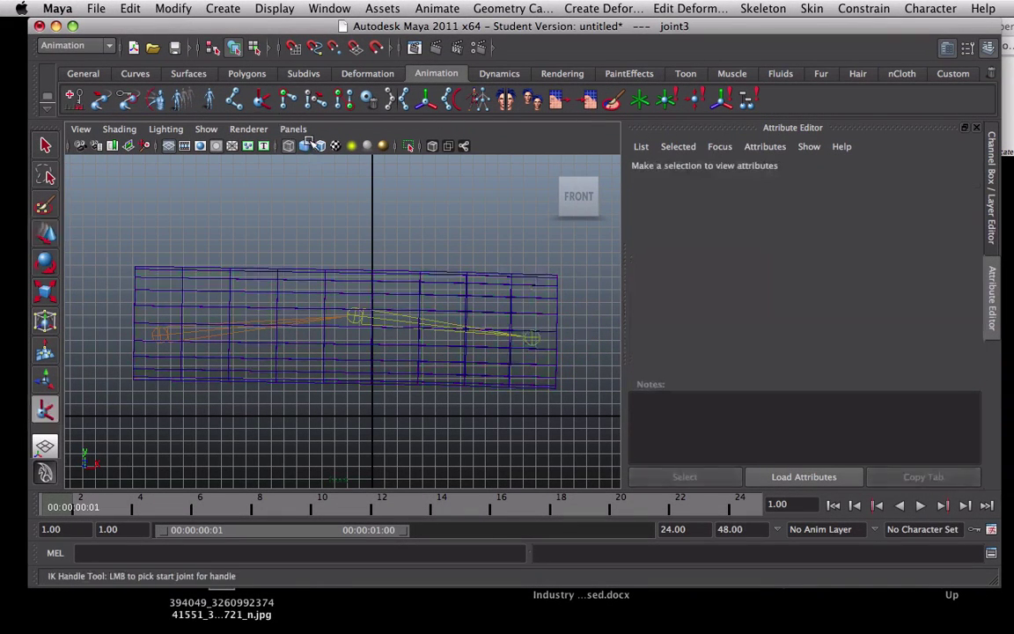
left_click(160, 335)
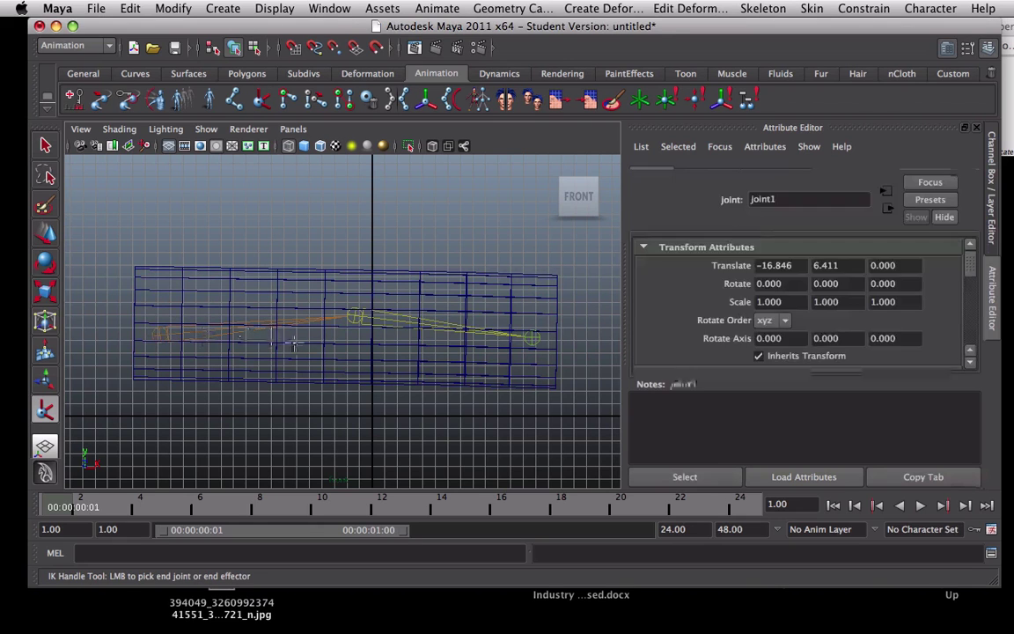
left_click(531, 337)
Drag ikHandle1 to bend the cylinder, leaving it at Translate 12.583, 6.222.
key("w")
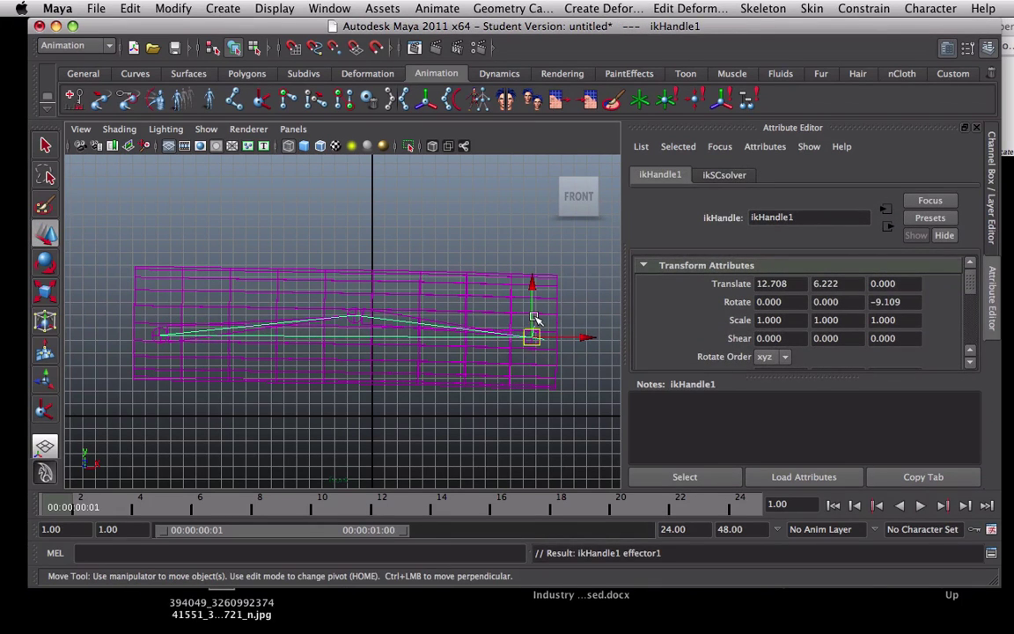
mouse_move(586, 338)
left_mouse_down()
mouse_move(470, 350)
mouse_move(599, 340)
mouse_move(463, 344)
mouse_move(577, 337)
left_mouse_up()
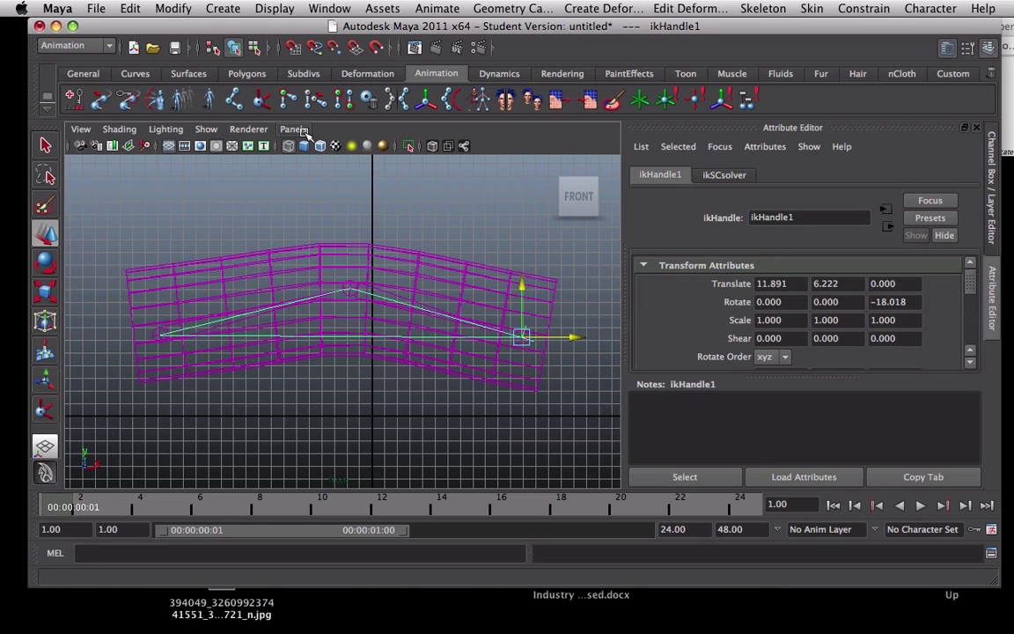
left_click_drag(577, 338, 508, 339)
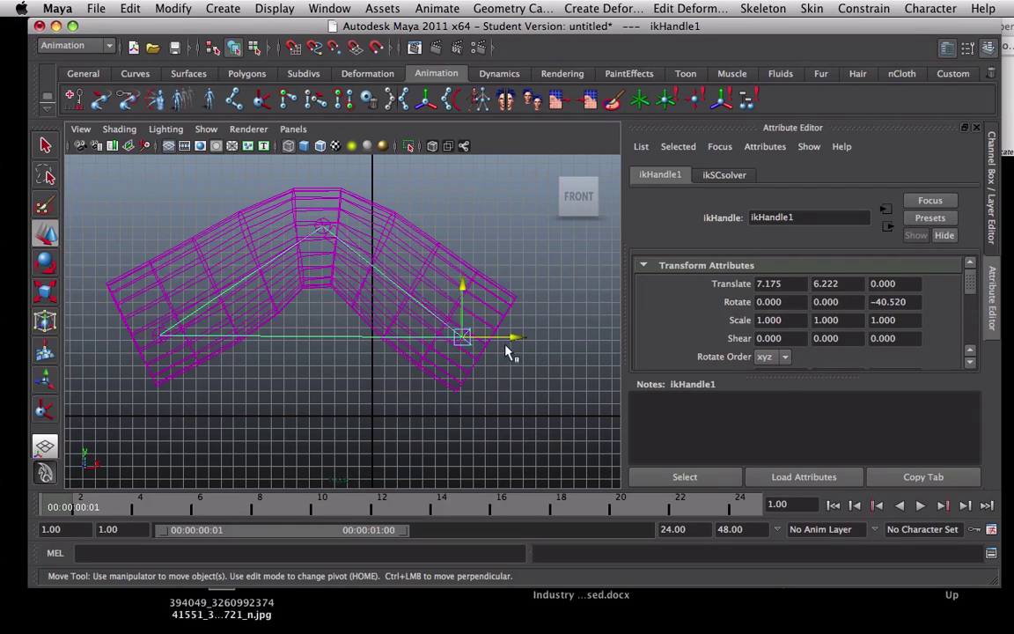
left_click_drag(515, 339, 585, 291)
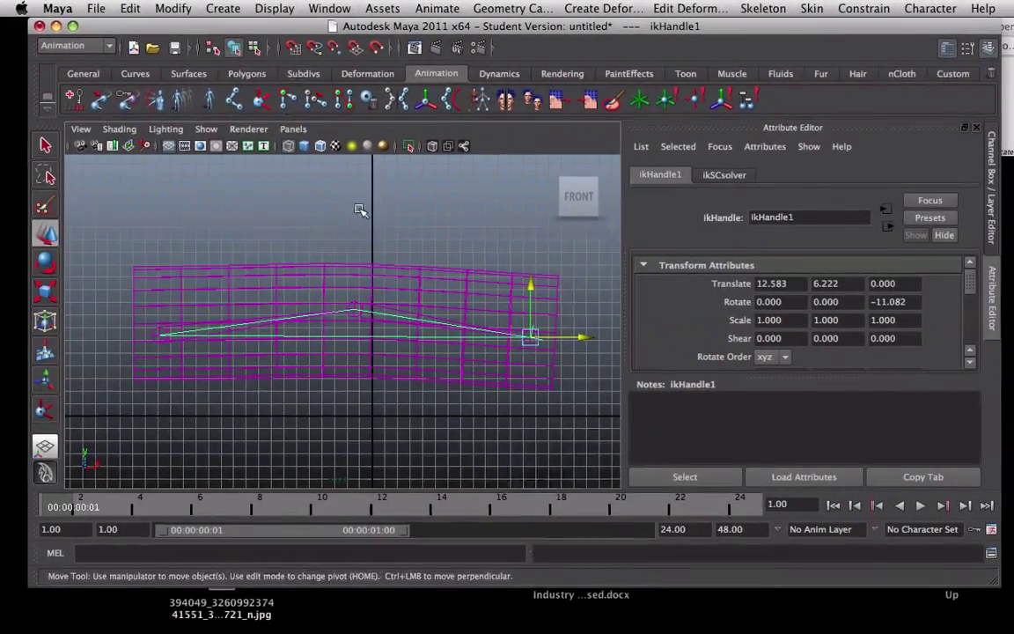
mouse_move(620, 628)
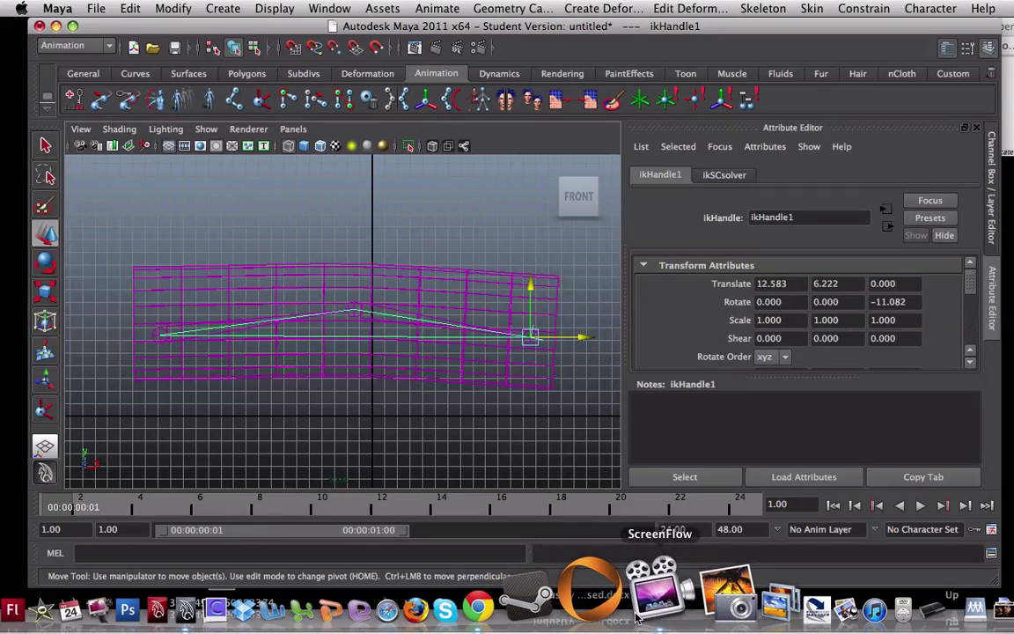
left_click(637, 616)
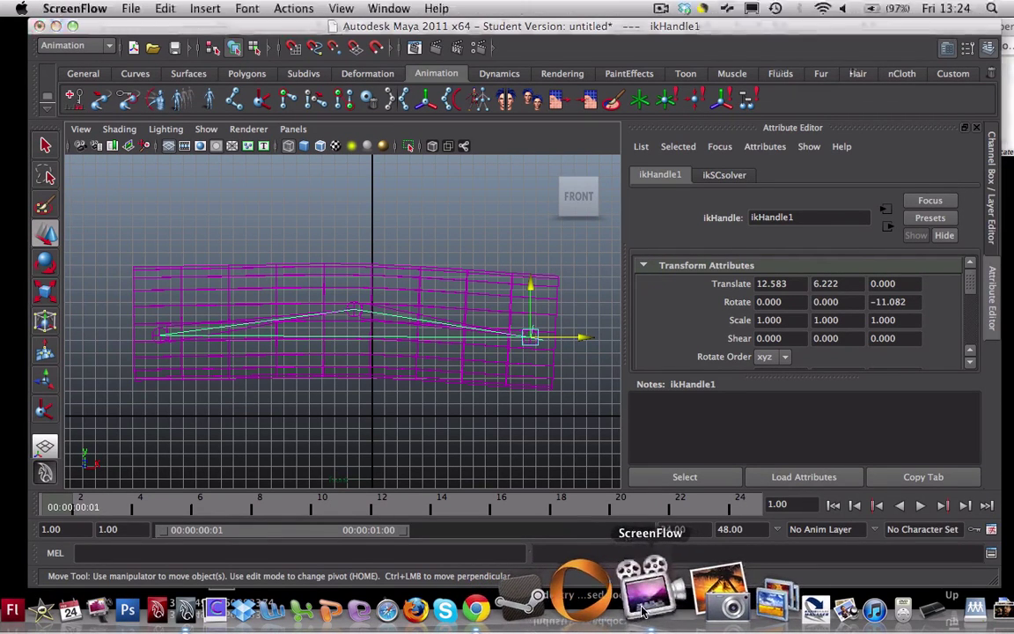
left_click(130, 8)
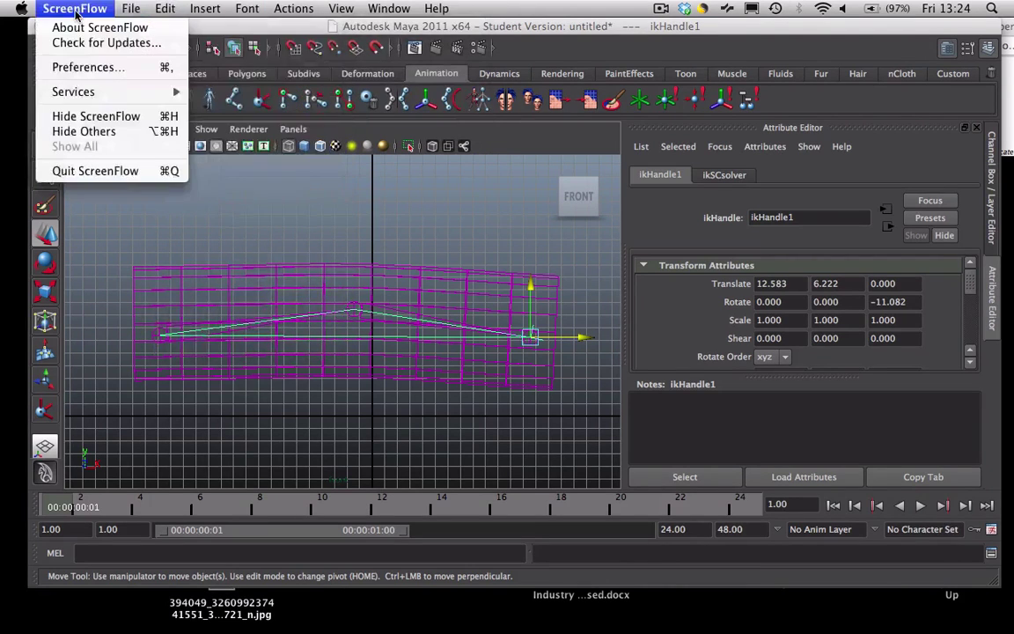
left_click(581, 22)
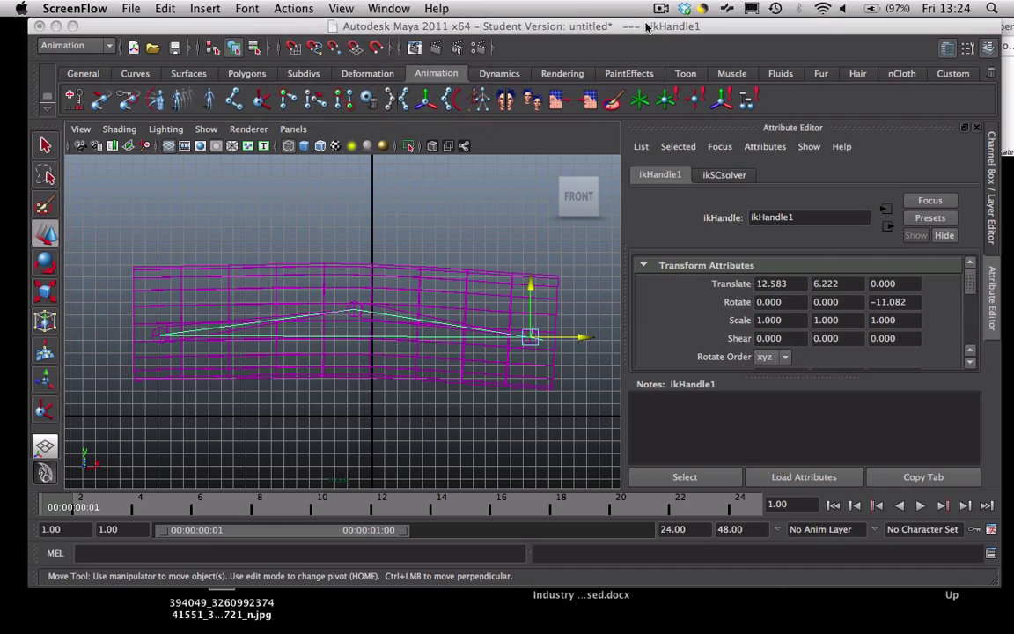
left_click(647, 27)
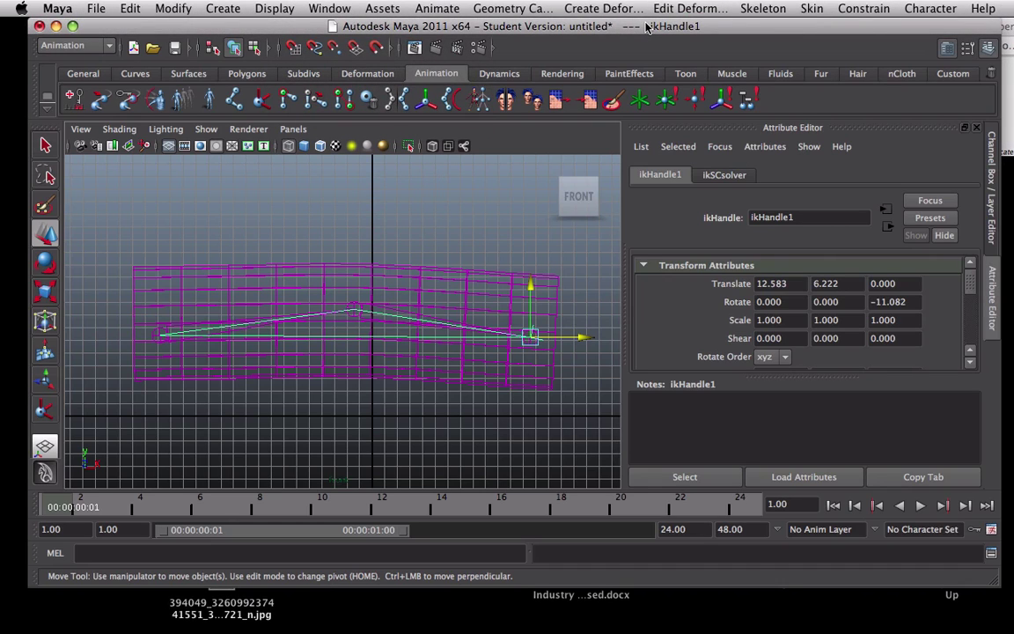